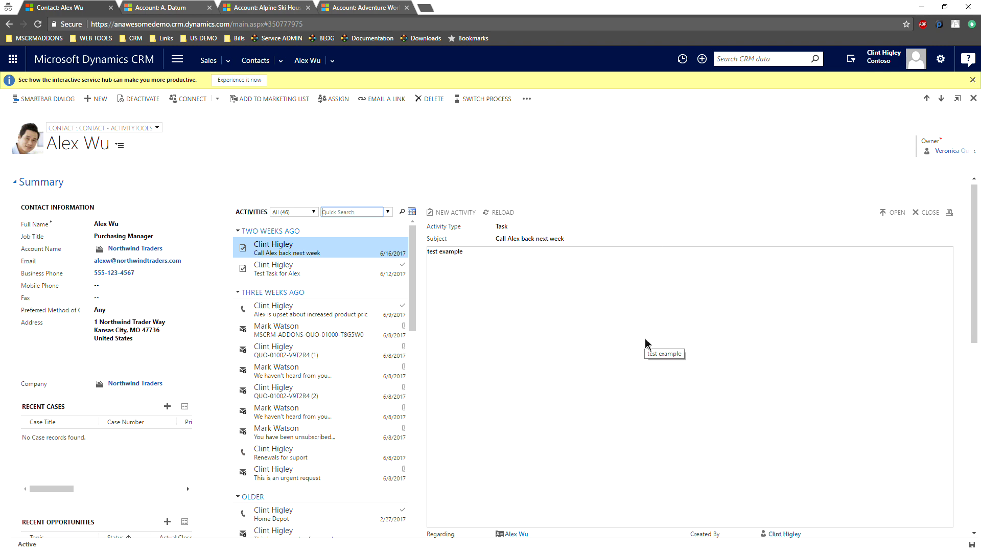
# Preview the contact's tasks, phone calls and e-mails from the last three weeks one after another in the activities list
pyautogui.click(294, 278)
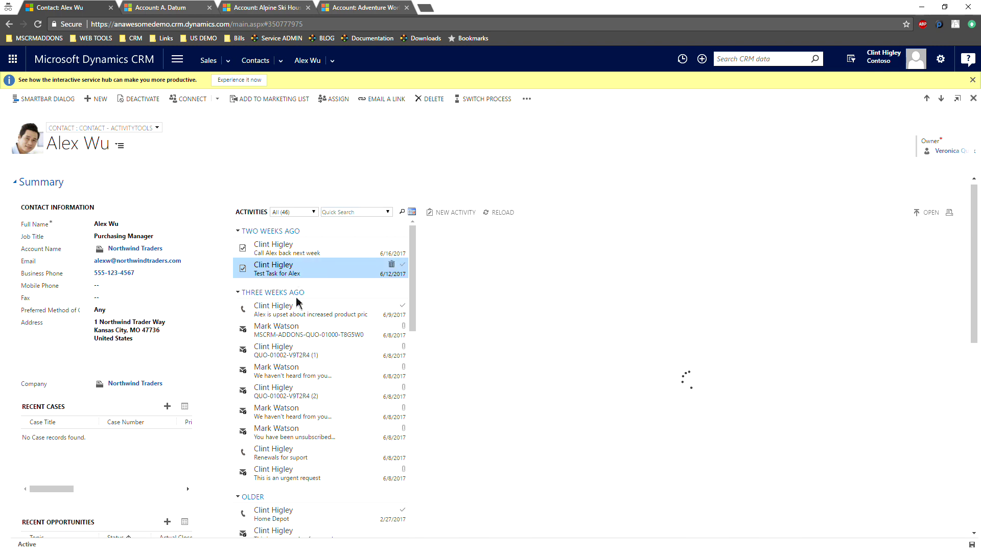
pyautogui.click(294, 311)
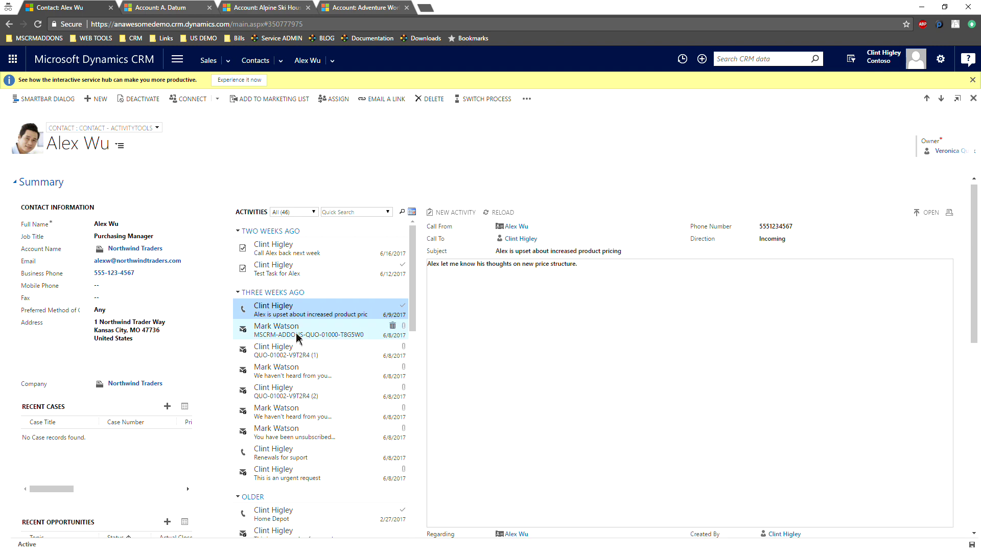
pyautogui.click(297, 335)
pyautogui.click(298, 357)
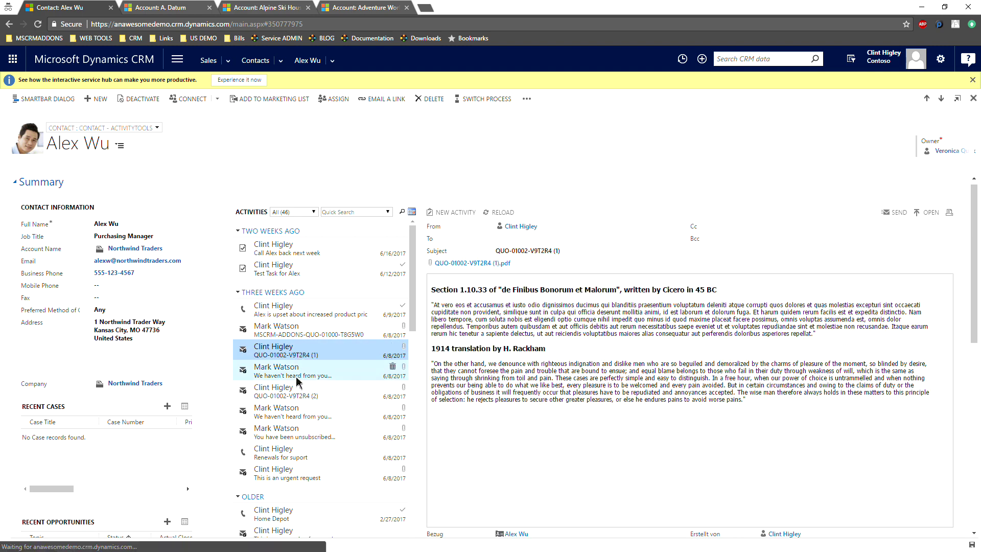
pyautogui.click(295, 378)
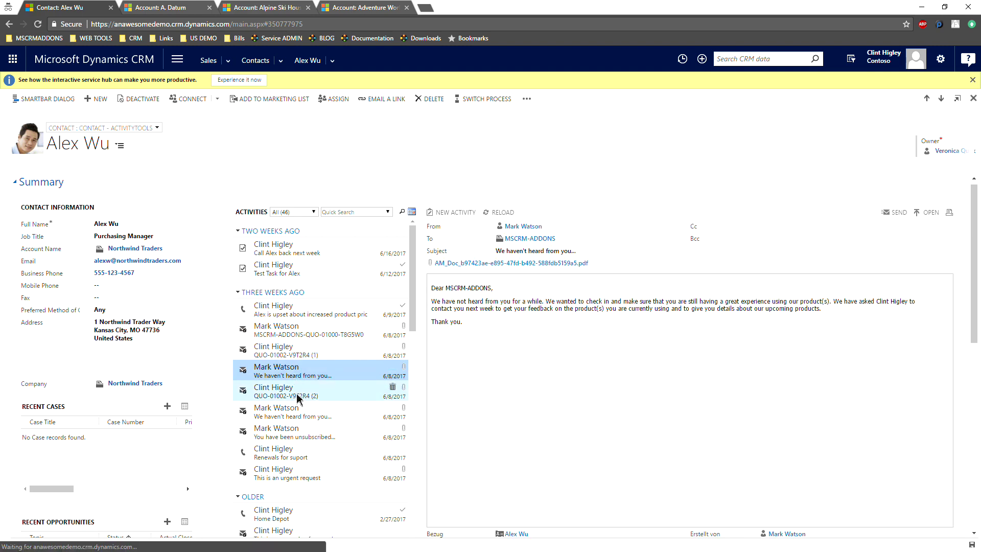
pyautogui.click(297, 393)
pyautogui.click(297, 429)
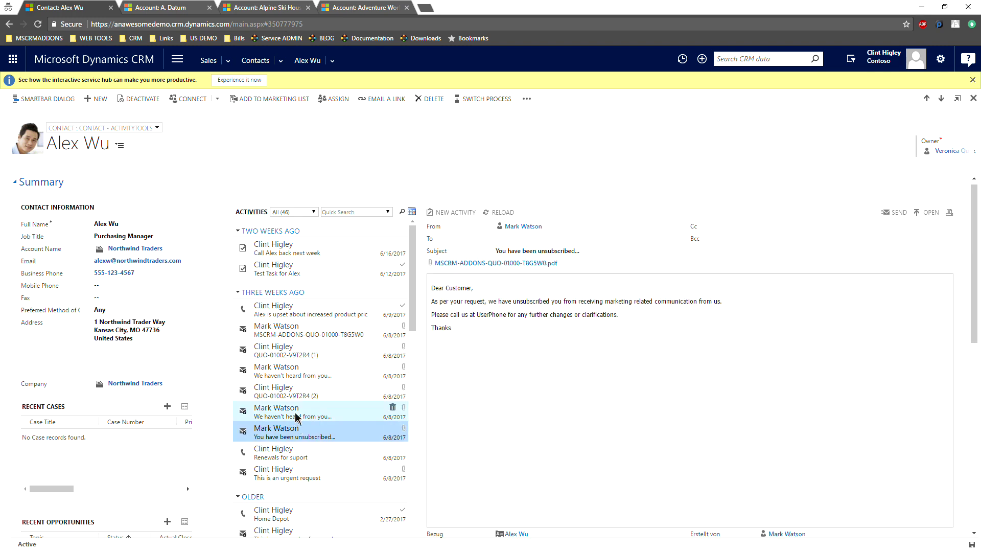
pyautogui.click(297, 417)
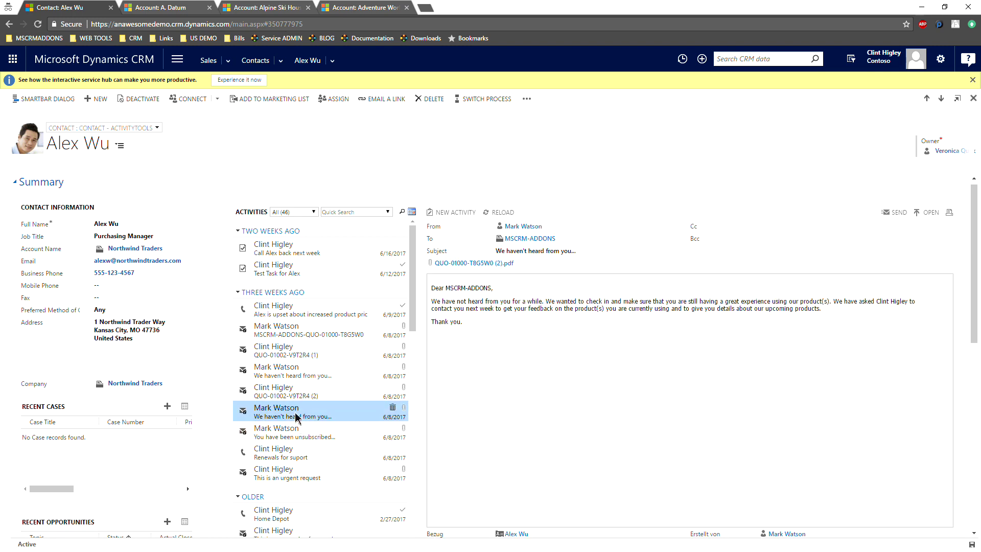
pyautogui.click(295, 458)
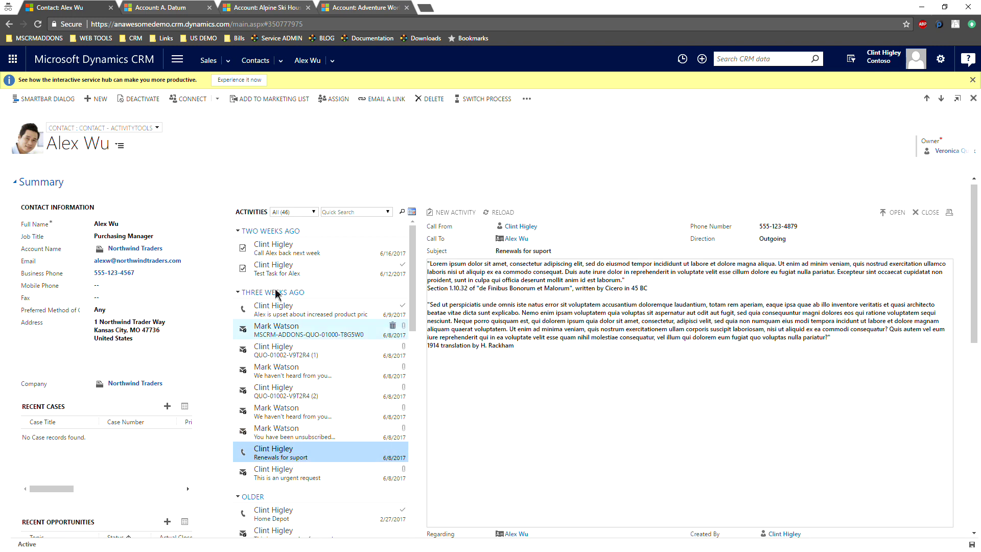
# Filter the contact's activities list to show only the E-Mail activity type
pyautogui.click(313, 212)
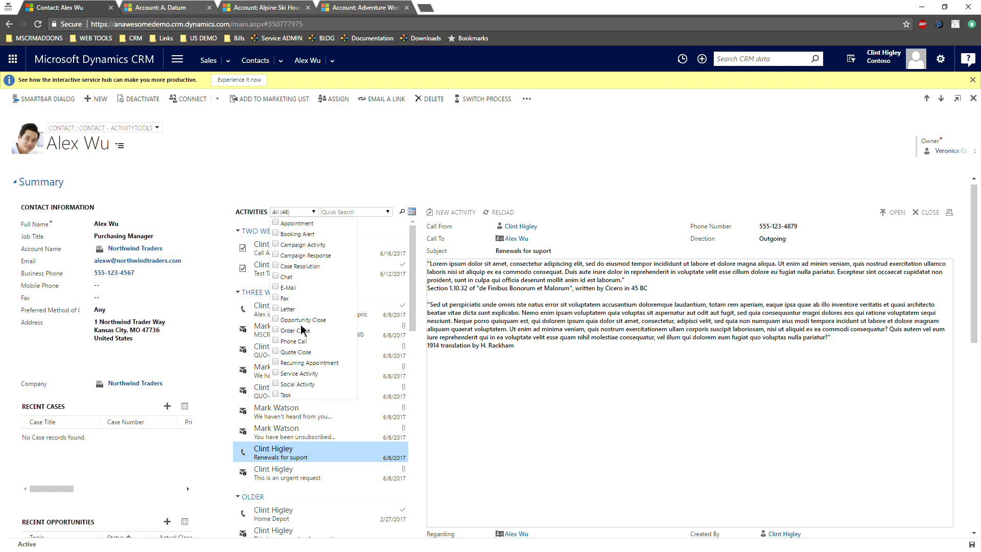
pyautogui.click(276, 288)
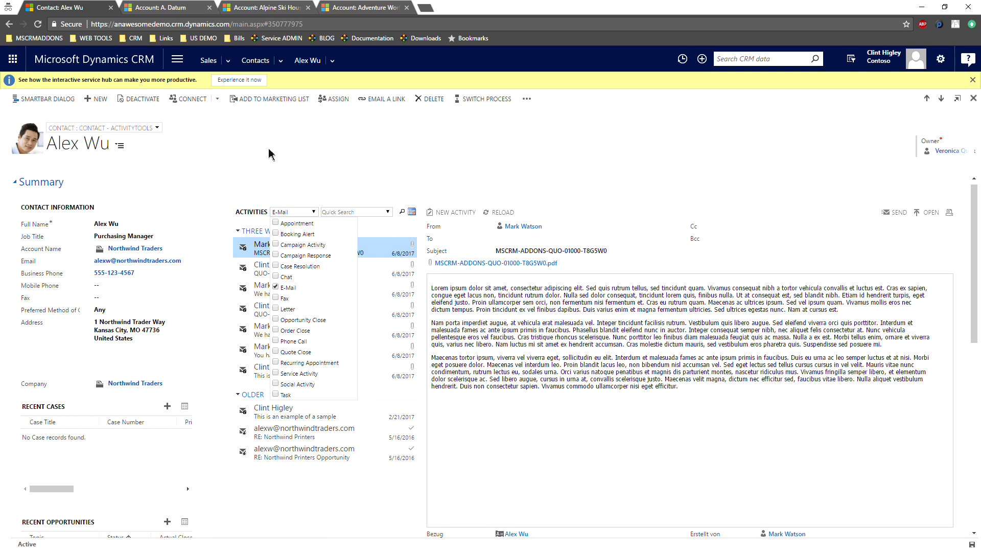
pyautogui.click(312, 213)
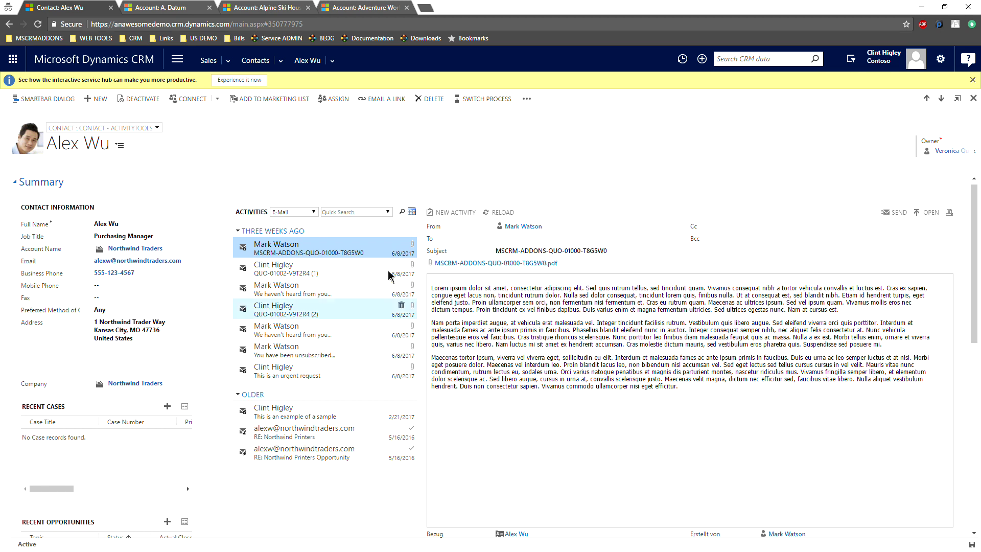
# Run a Quick Search for "pdf" in the filtered e-mails and preview the second and third matches
pyautogui.click(346, 214)
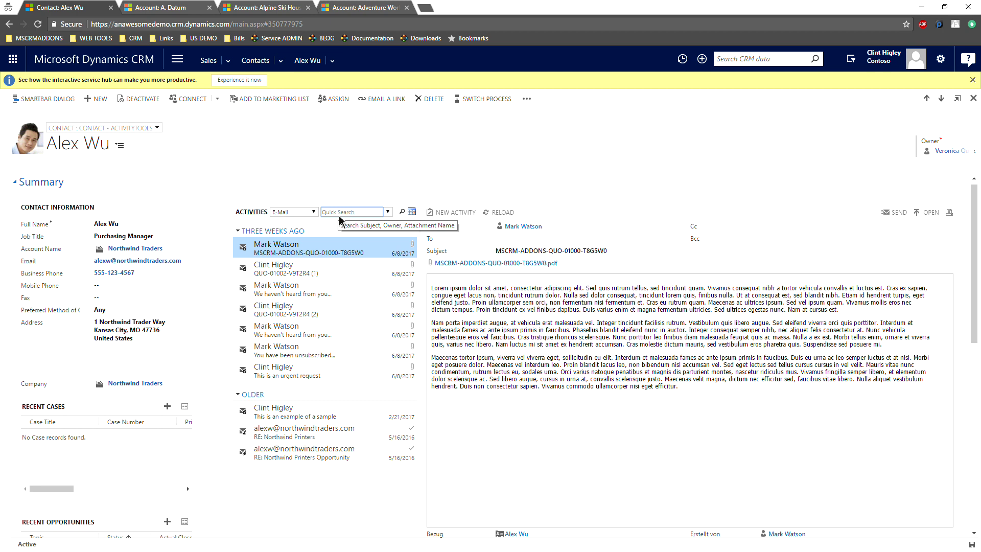
pyautogui.write('pdf')
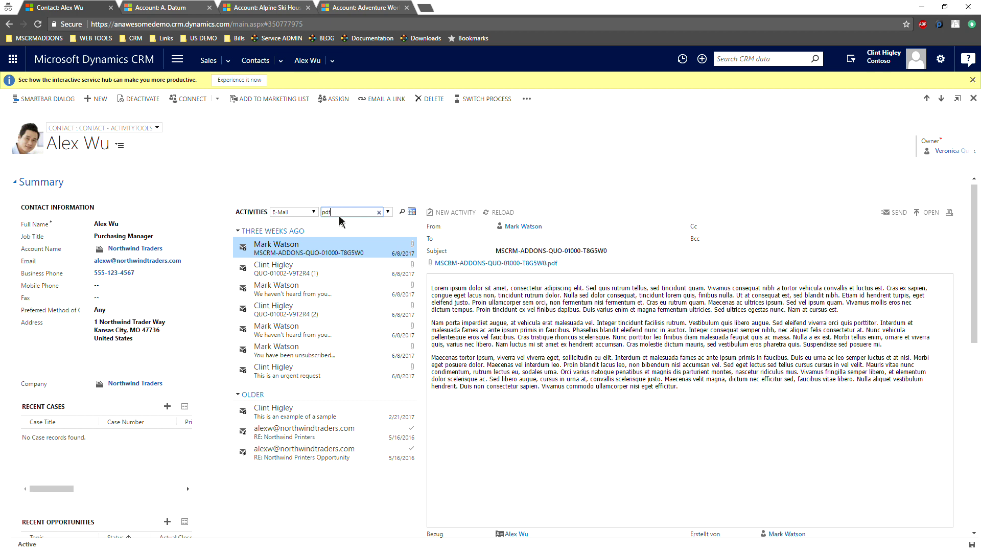
pyautogui.press('Return')
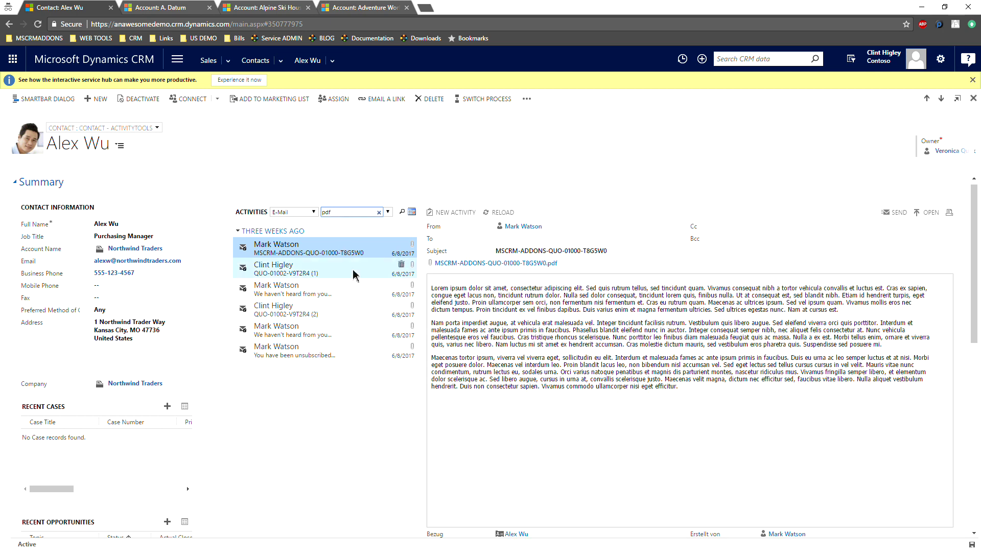
pyautogui.click(351, 275)
pyautogui.click(345, 290)
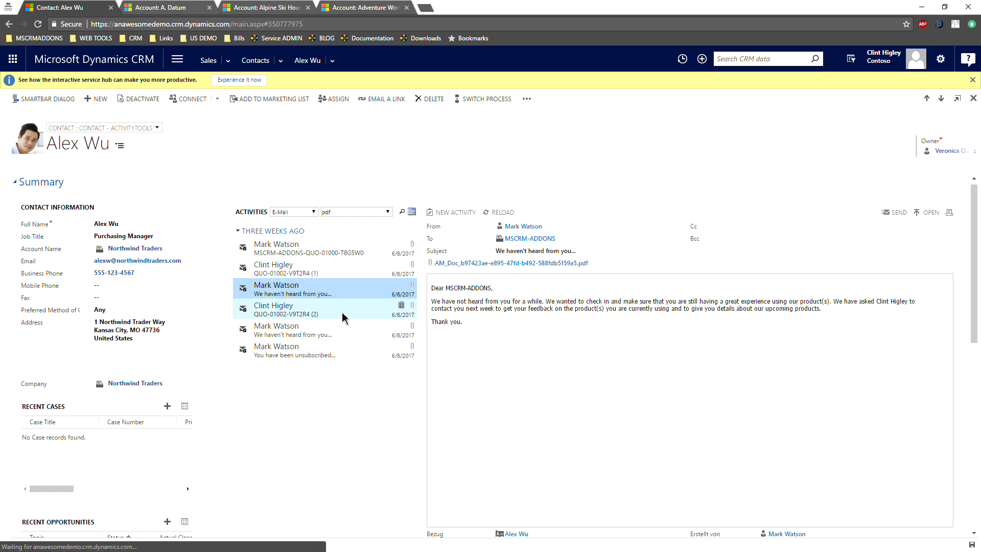
# Switch the activities search to Content Search and search the e-mail contents for the owner's first name
pyautogui.click(390, 214)
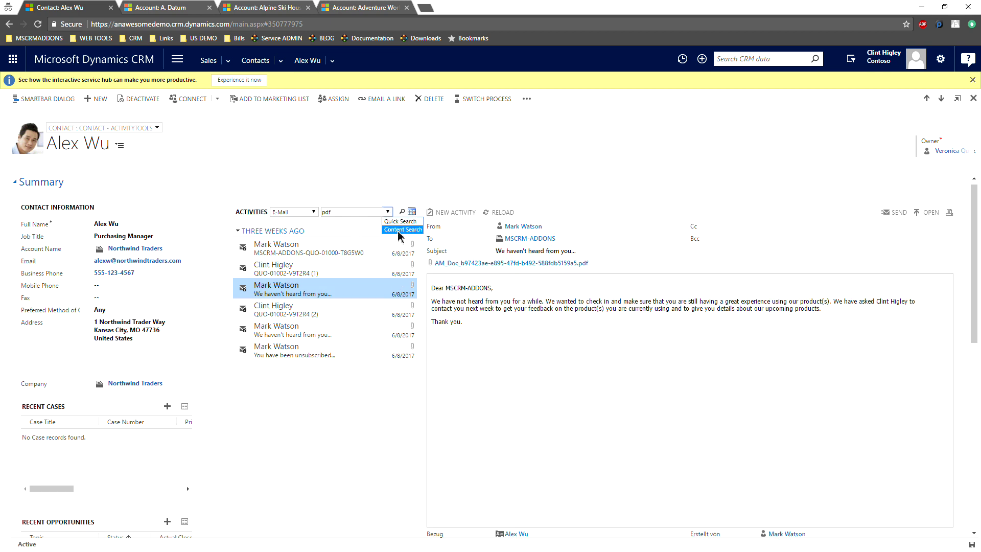
pyautogui.click(399, 230)
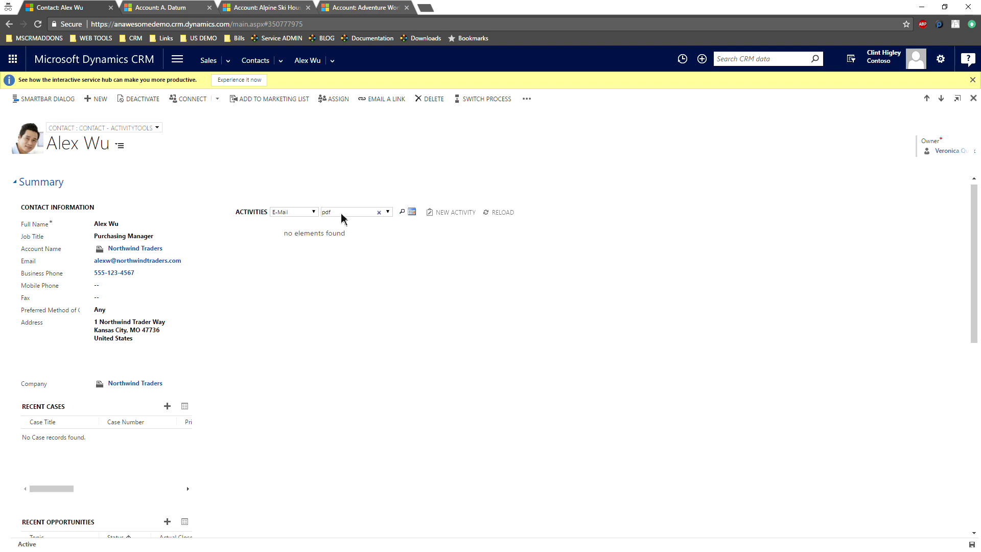
pyautogui.doubleClick(341, 214)
pyautogui.write('clint')
pyautogui.press('Return')
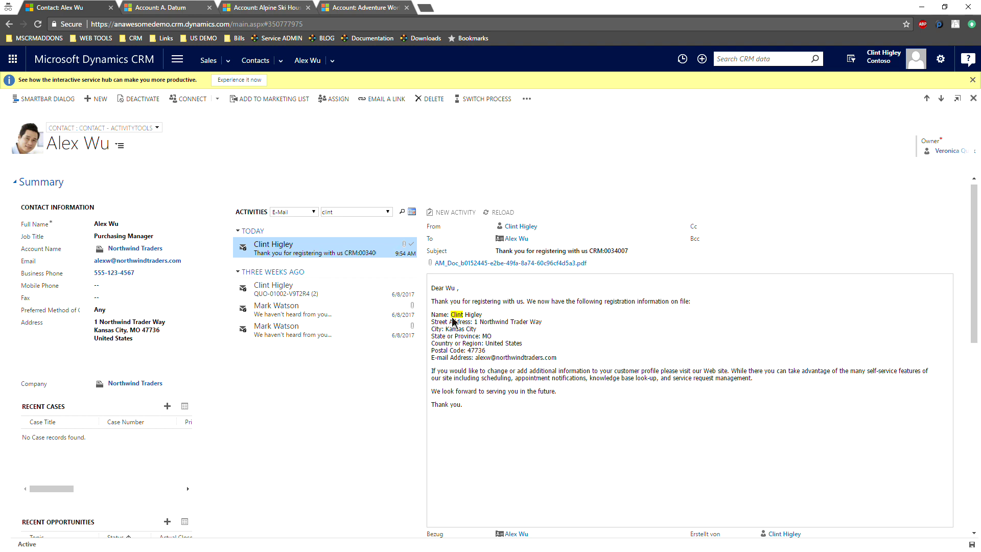
# Preview the three matching e-mails from three weeks ago and examine the highlighted search term in their text
pyautogui.click(335, 289)
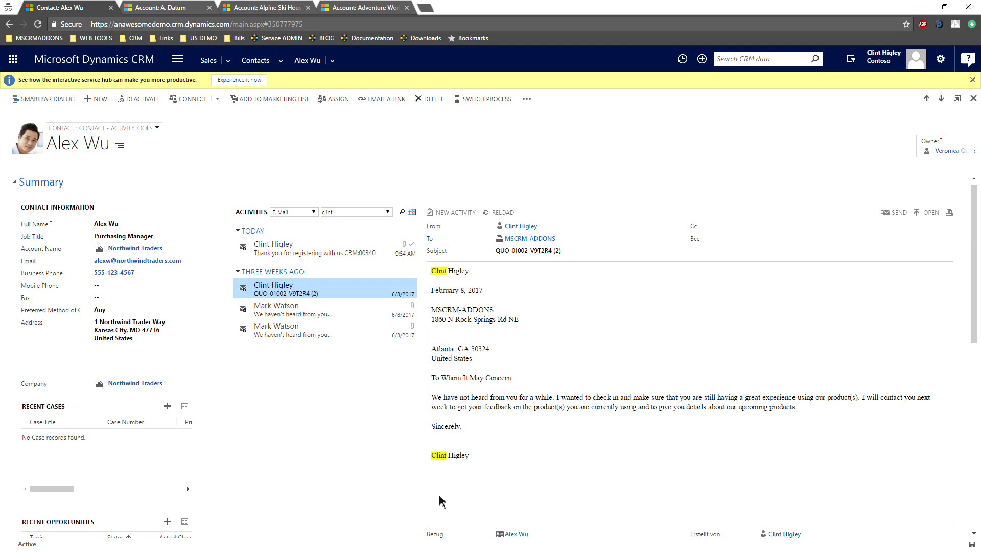
pyautogui.click(322, 308)
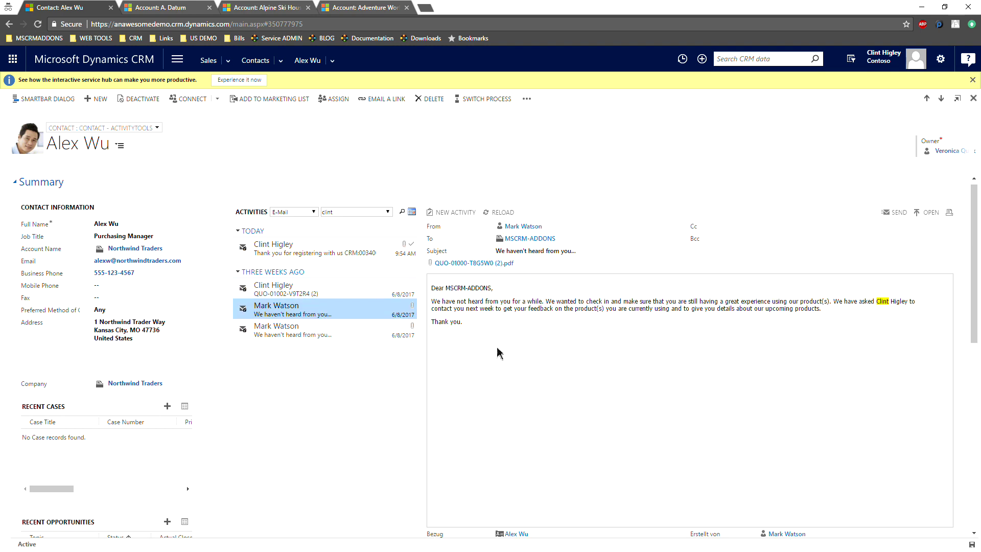
pyautogui.click(363, 333)
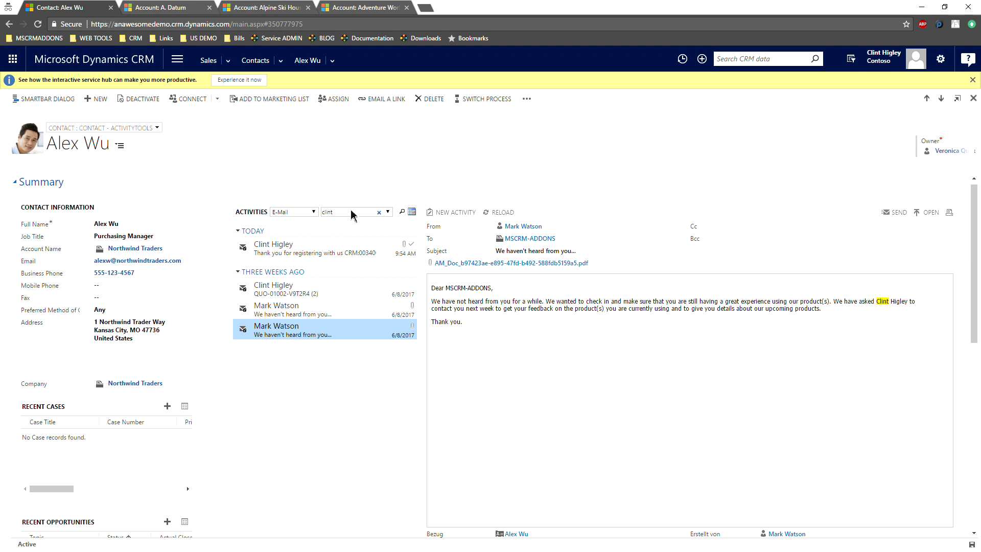
pyautogui.click(412, 212)
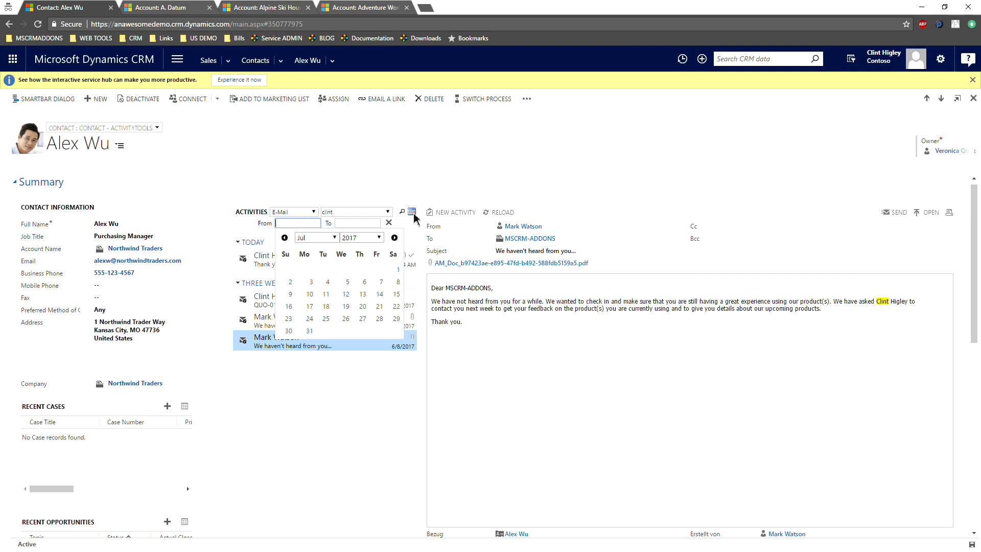
pyautogui.click(413, 212)
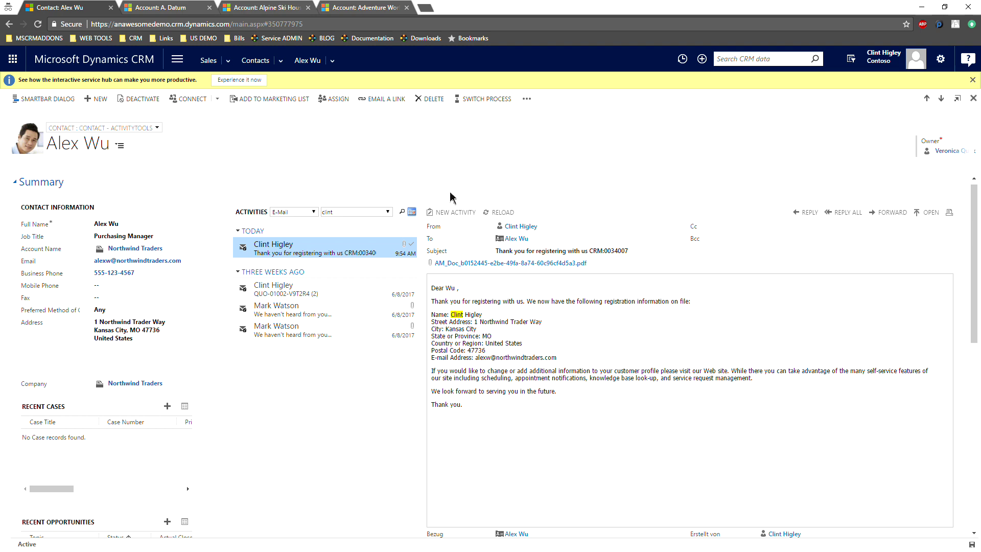
pyautogui.click(456, 213)
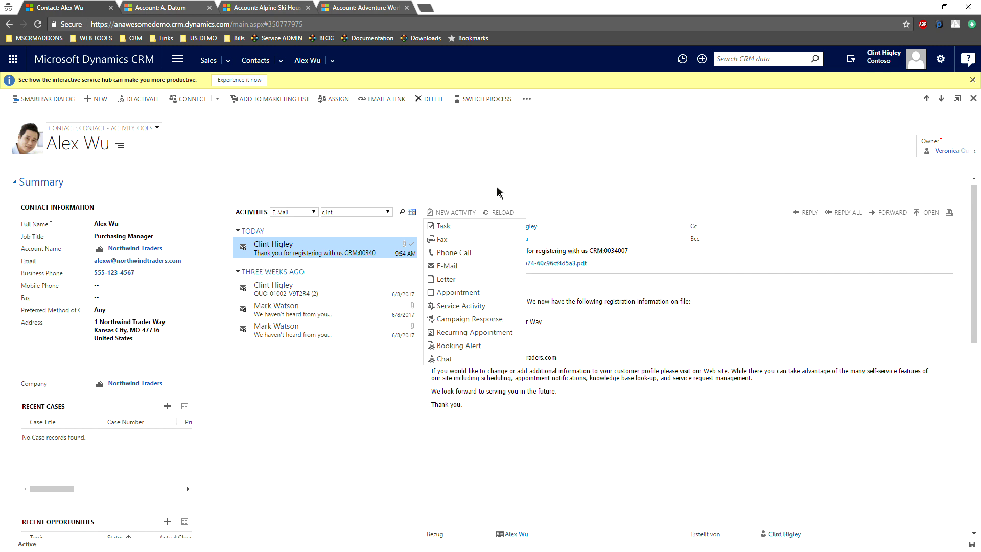
pyautogui.click(430, 212)
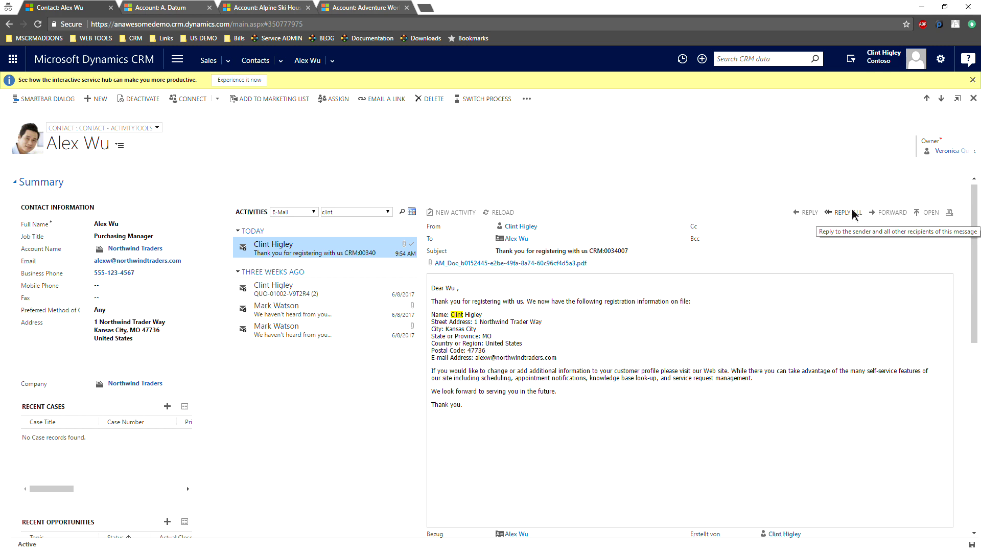
# Open the "Thank you for registering with us" e-mail record and try to attach the SmartBar text file to its files area
pyautogui.doubleClick(291, 254)
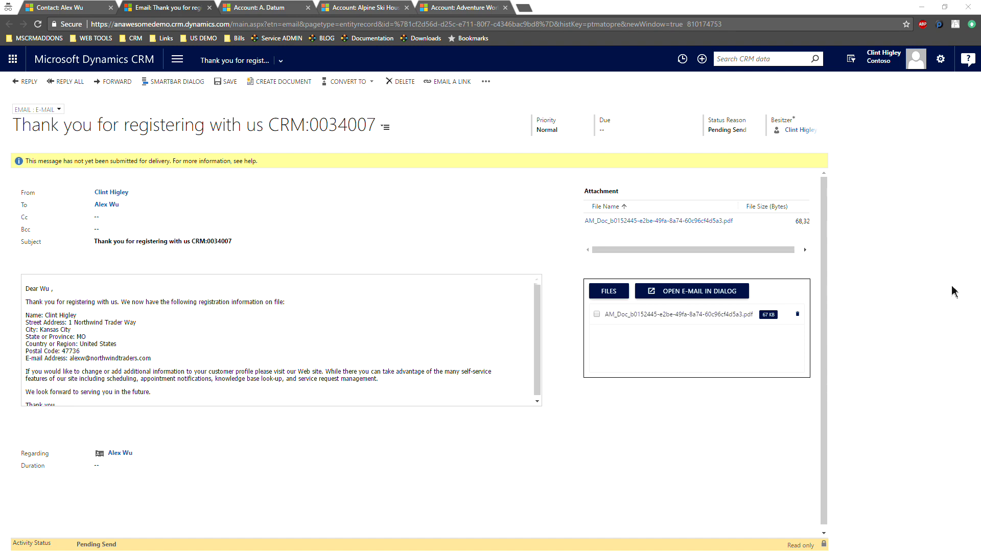
pyautogui.moveTo(953, 292); pyautogui.dragTo(653, 339)
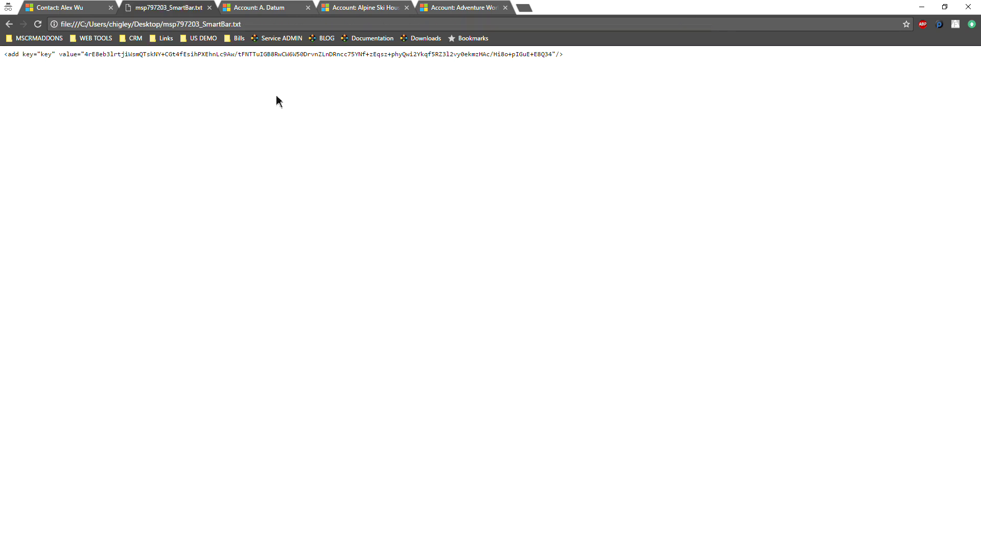
pyautogui.rightClick(9, 24)
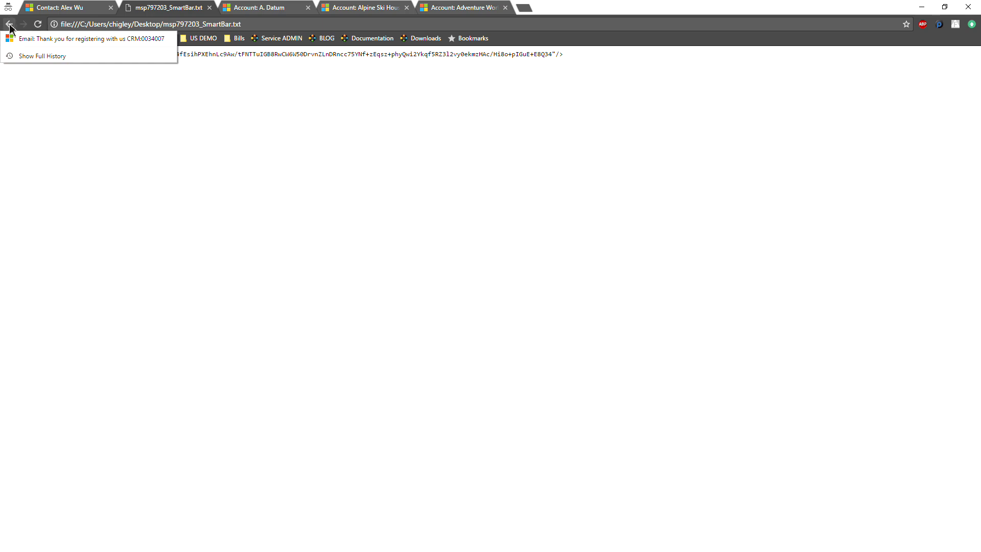
pyautogui.click(51, 39)
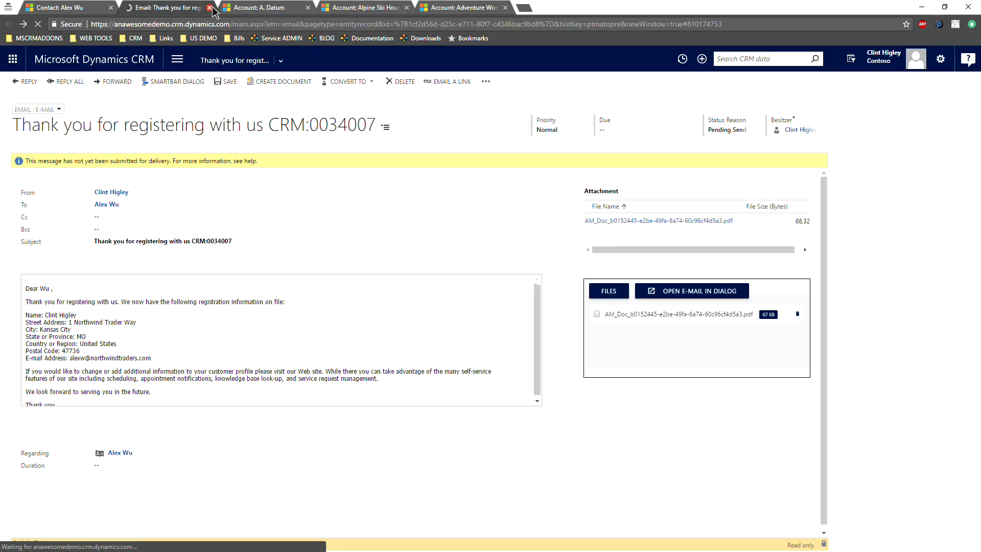
# Try twice more to attach the SmartBar text file to the open e-mail record, and close its tab
pyautogui.rightClick(23, 24)
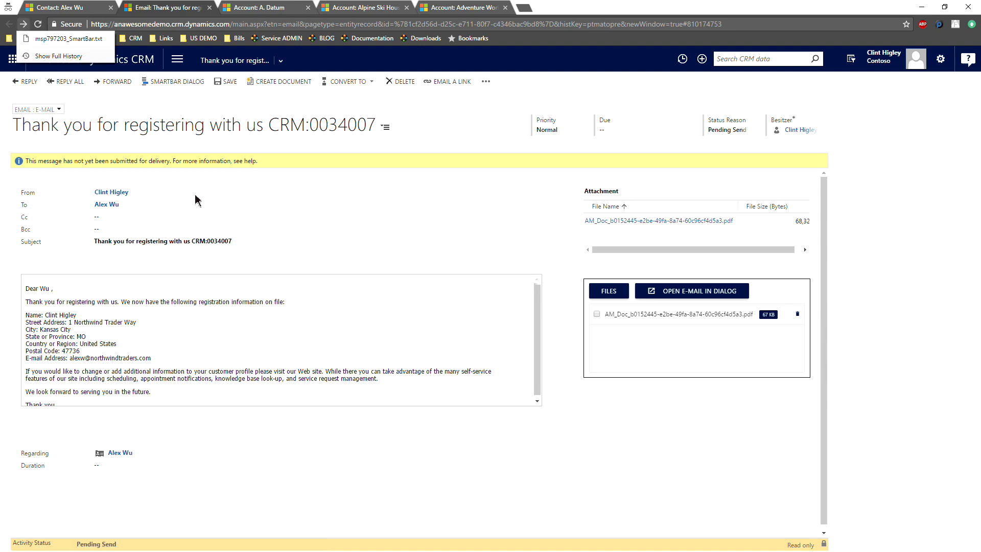
pyautogui.click(953, 187)
pyautogui.moveTo(953, 187); pyautogui.dragTo(632, 332)
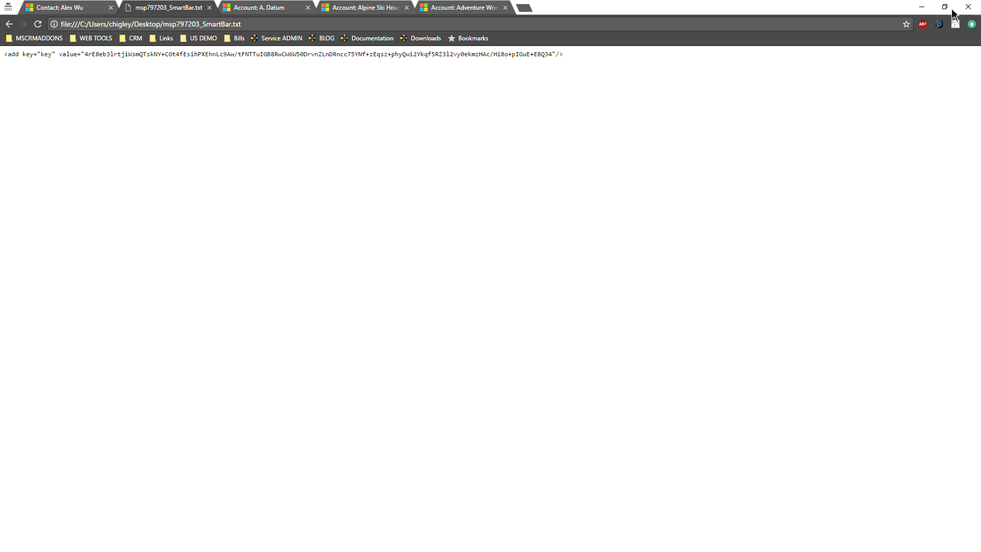
pyautogui.click(9, 24)
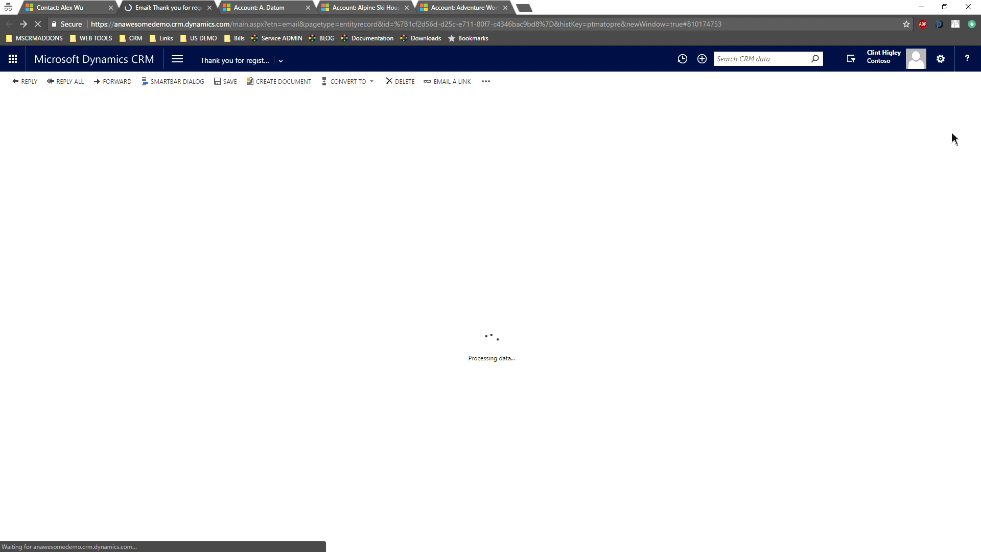
pyautogui.moveTo(953, 138); pyautogui.dragTo(623, 300)
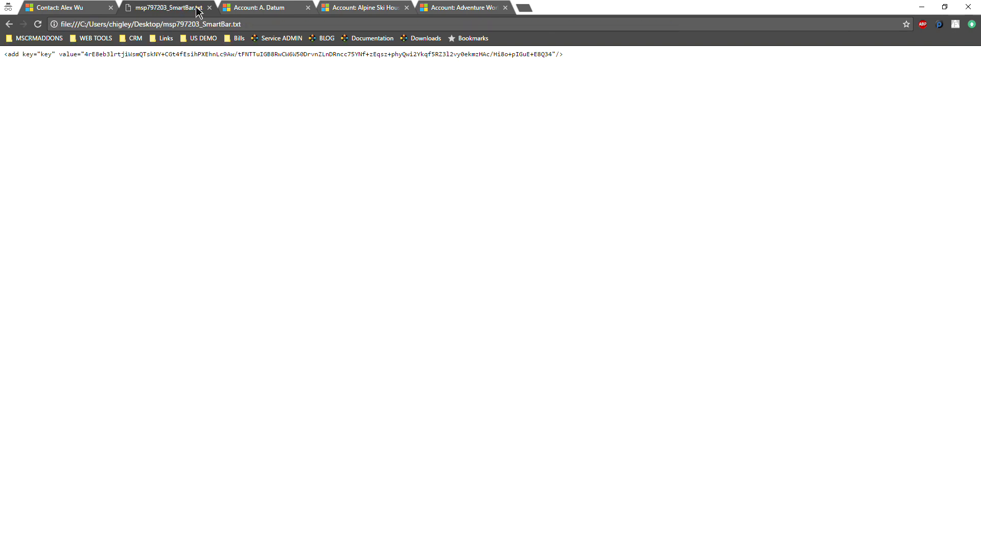
pyautogui.click(209, 7)
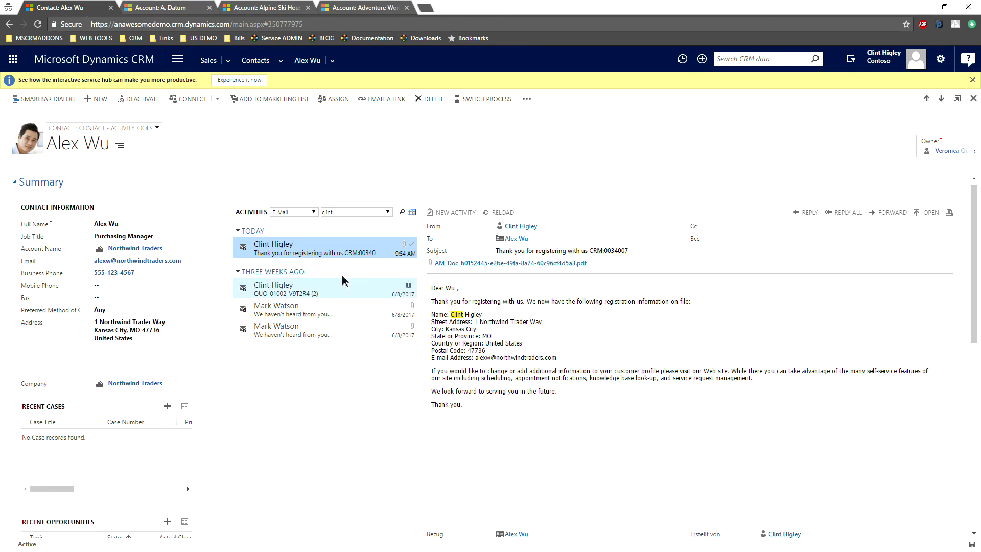
# Open the first e-mail from three weeks ago in its own tab and close that tab again
pyautogui.doubleClick(298, 296)
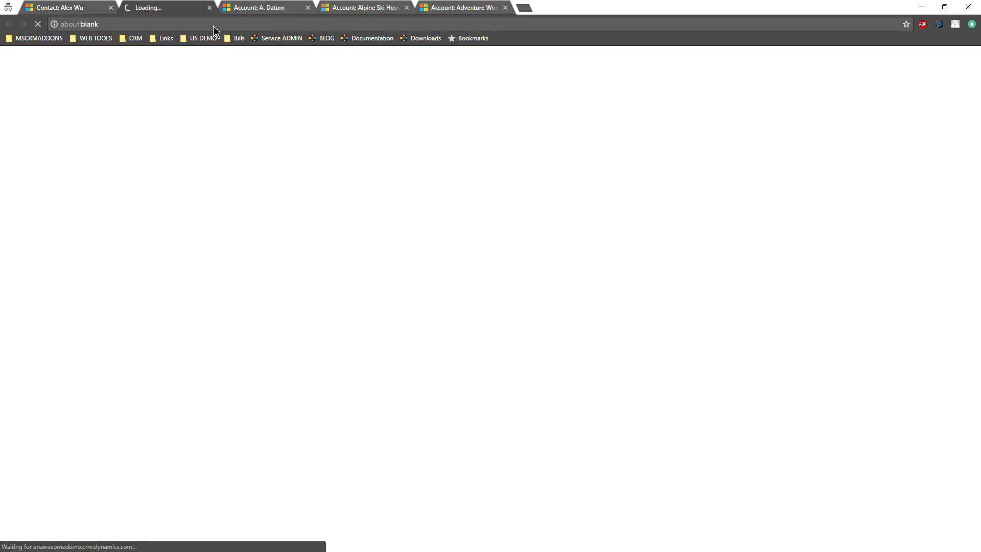
pyautogui.click(210, 7)
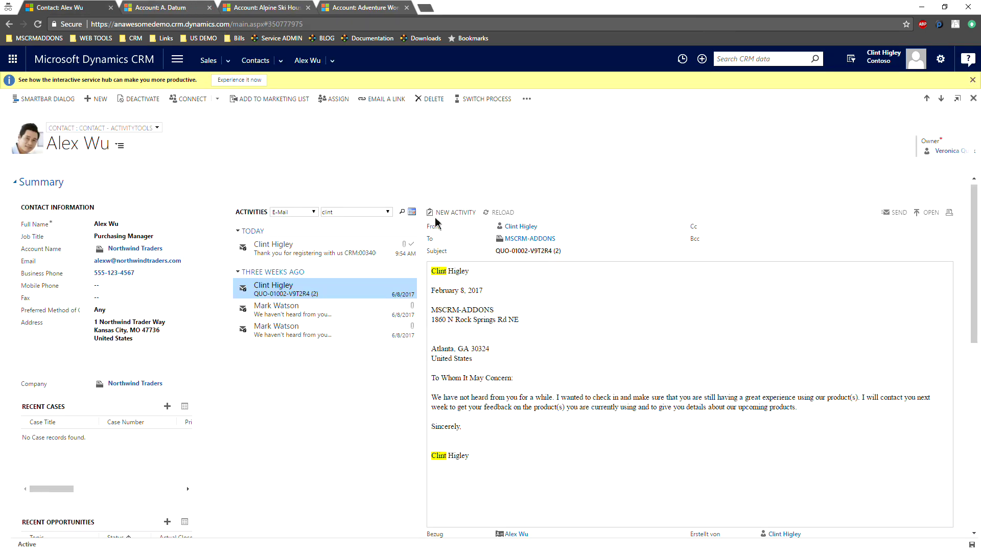
# Create and save a new e-mail activity for the contact, and attach msp797203_SmartBar.txt to its files area
pyautogui.click(460, 212)
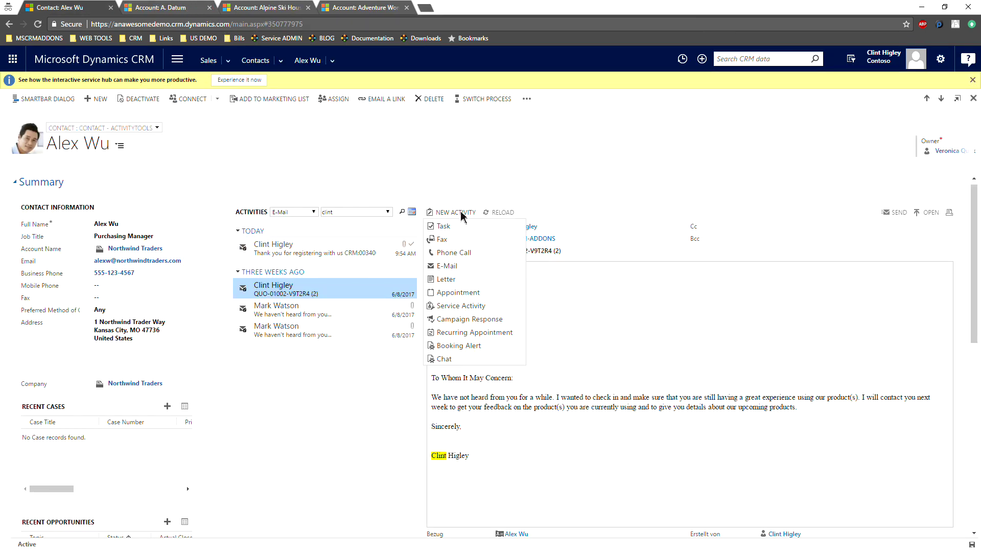
pyautogui.click(450, 266)
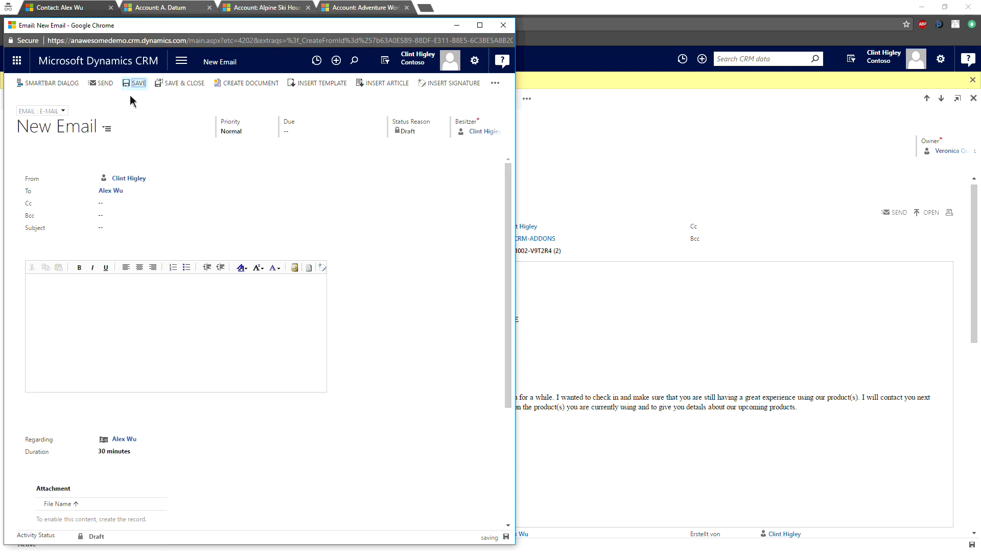
pyautogui.click(134, 82)
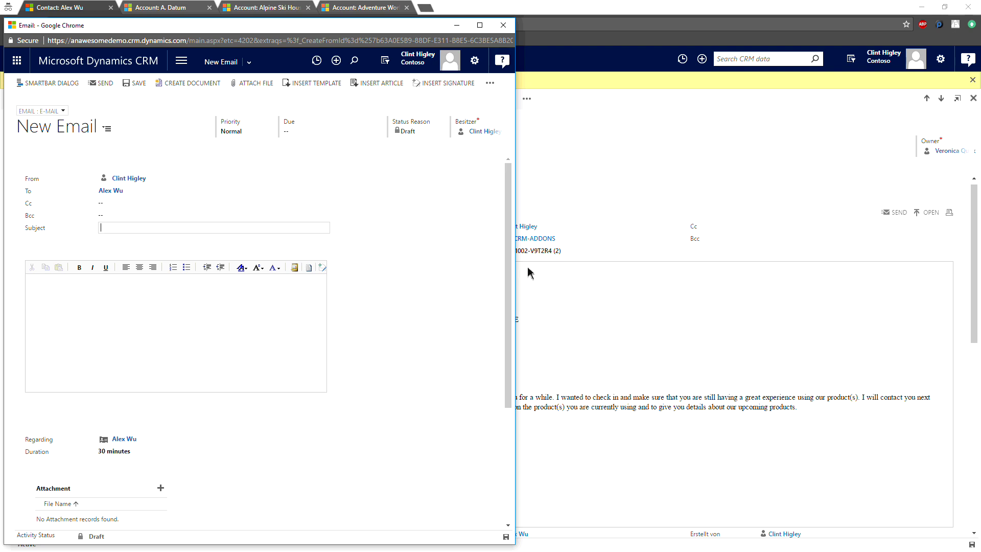
pyautogui.moveTo(732, 284); pyautogui.dragTo(759, 284)
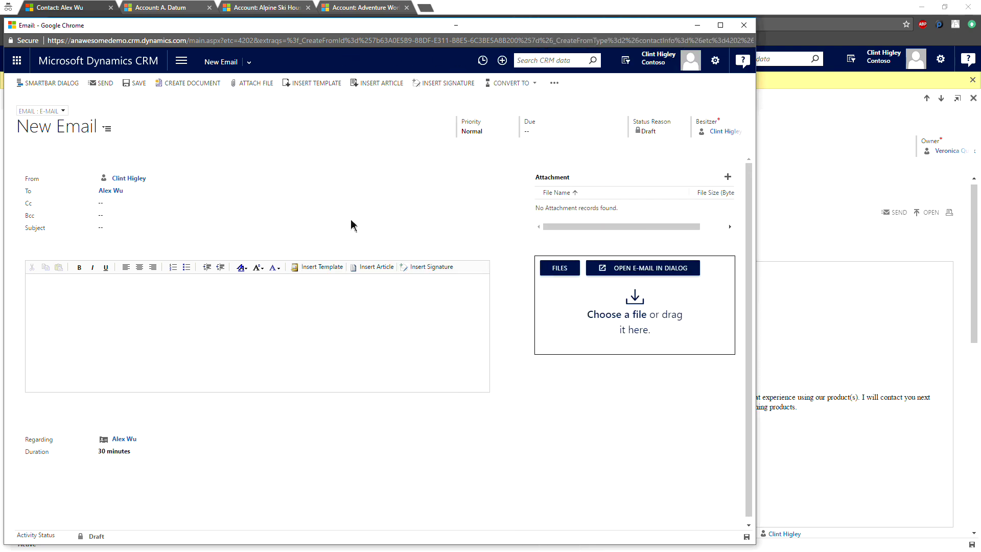
pyautogui.moveTo(351, 223); pyautogui.dragTo(648, 308)
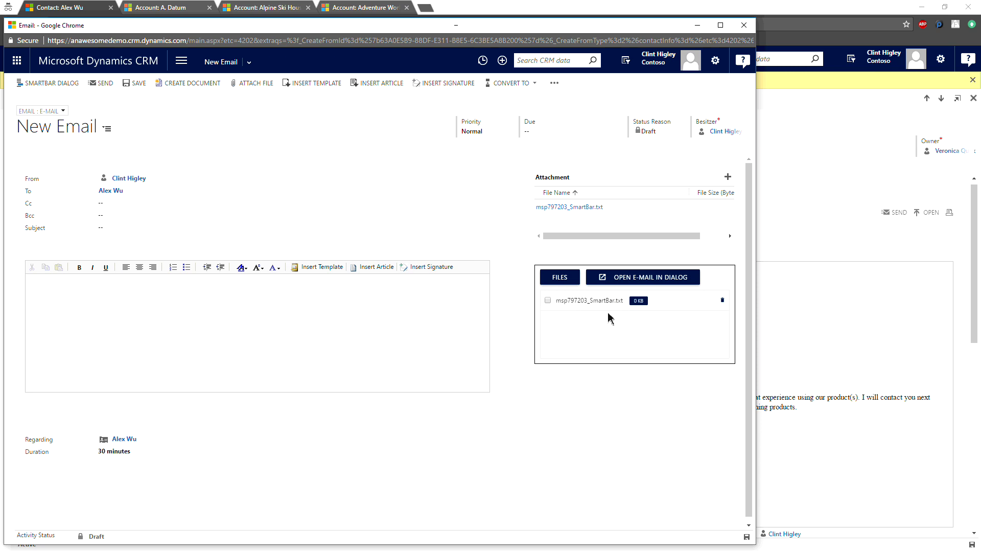
# Delete the SmartBar text attachment from the new e-mail and close the e-mail window
pyautogui.click(722, 300)
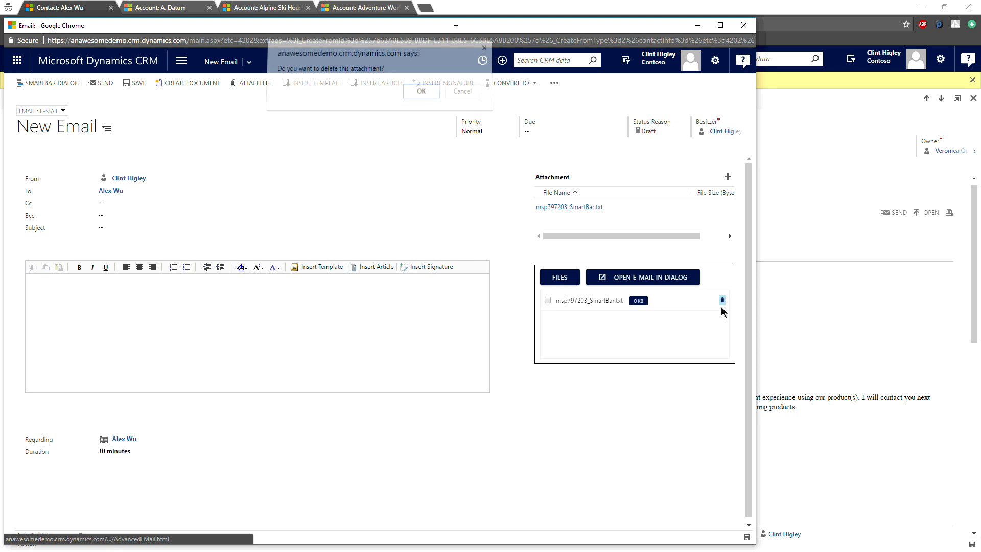
pyautogui.click(422, 98)
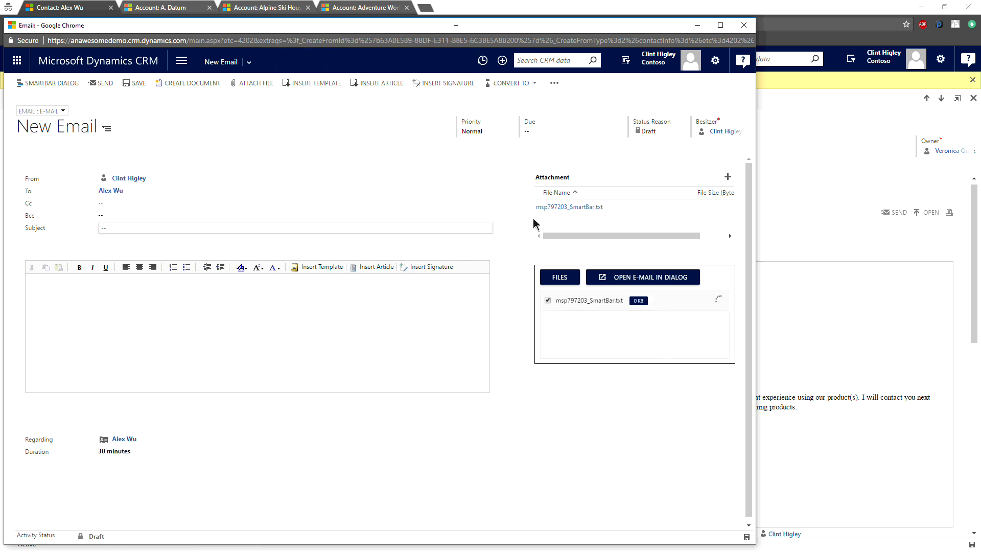
pyautogui.click(744, 25)
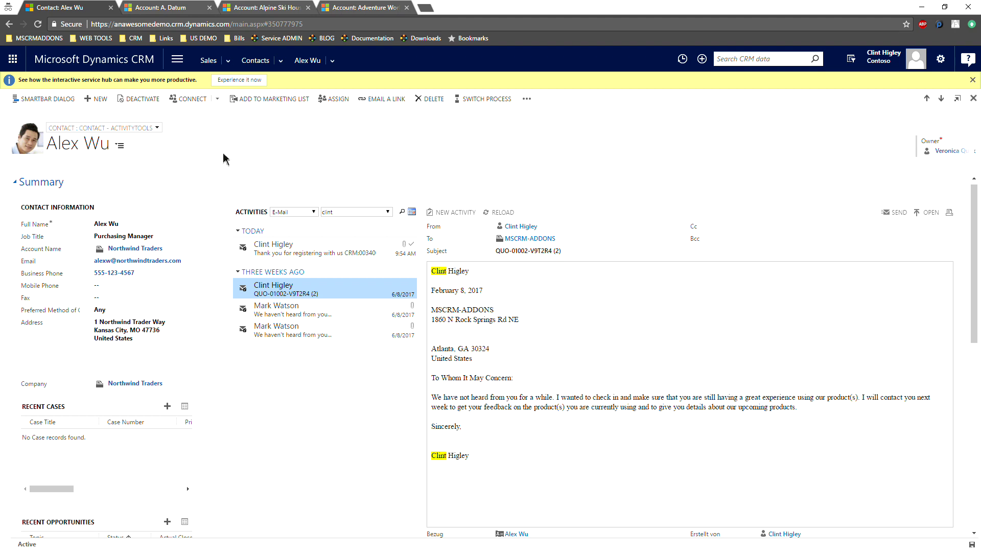
# Add msp797203_SmartBar.txt to the Quick Notes files of the A. Datum account and refresh its notes list
pyautogui.click(148, 10)
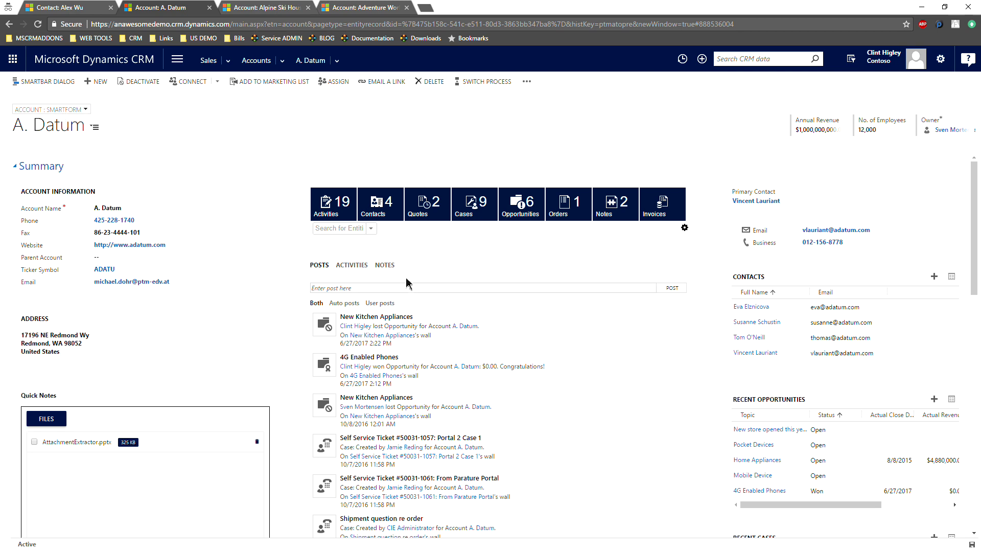
pyautogui.click(388, 267)
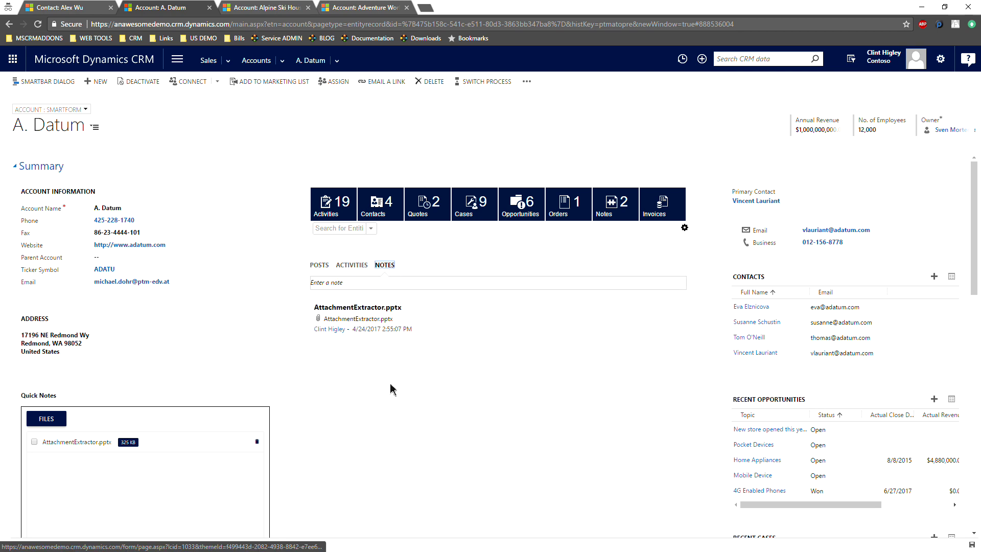
pyautogui.moveTo(980, 313); pyautogui.dragTo(115, 492)
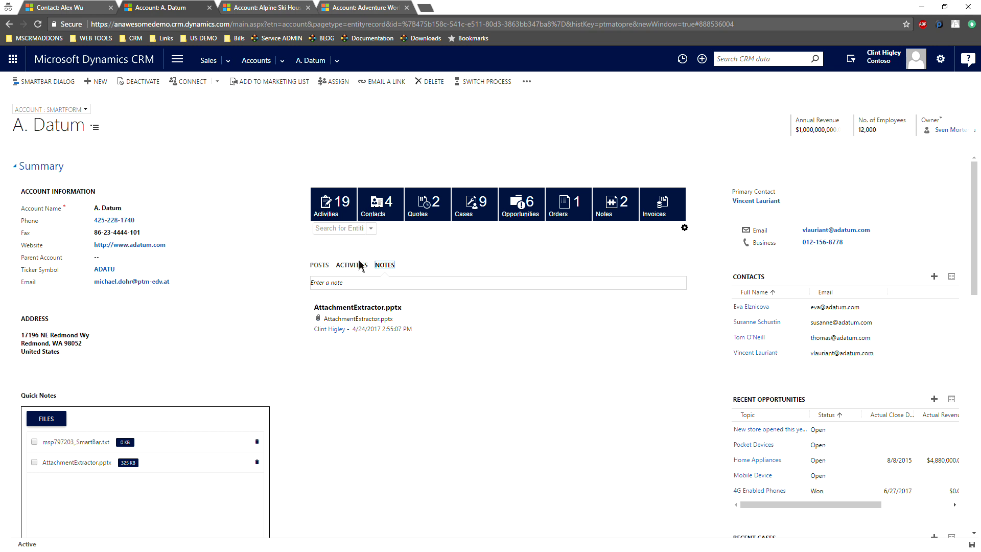
pyautogui.click(356, 266)
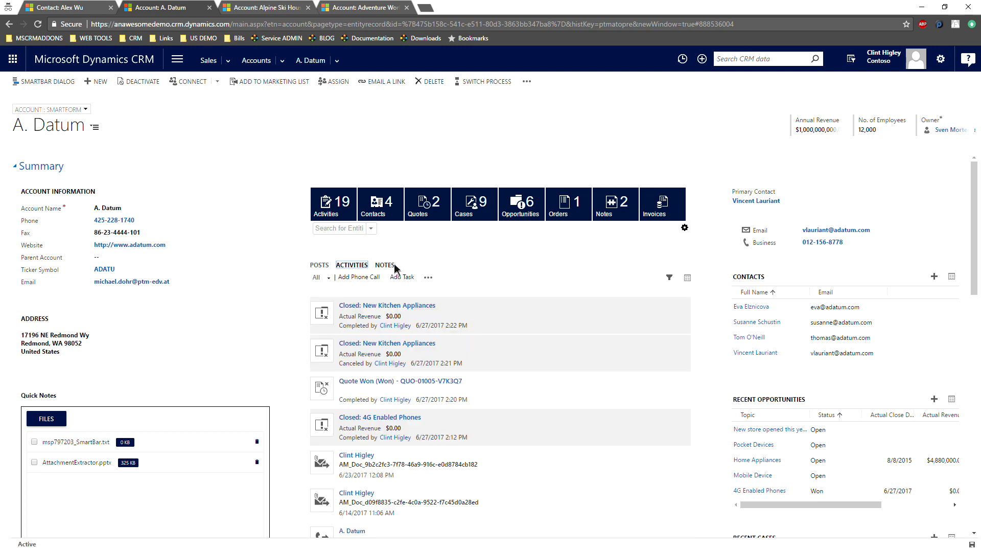
pyautogui.click(384, 264)
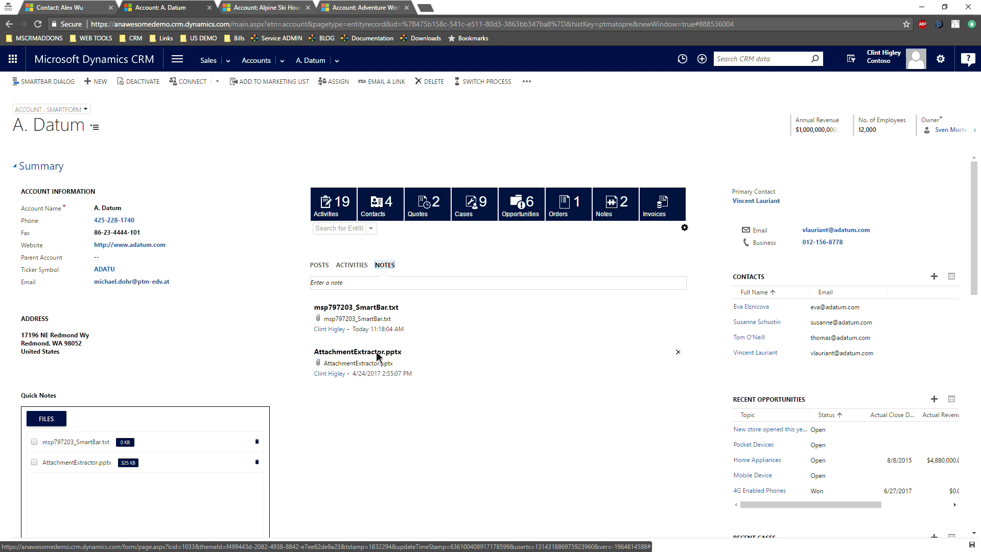
# Open and leave a blank note entry, and download msp797203_SmartBar.txt from the account's Quick Notes
pyautogui.click(378, 285)
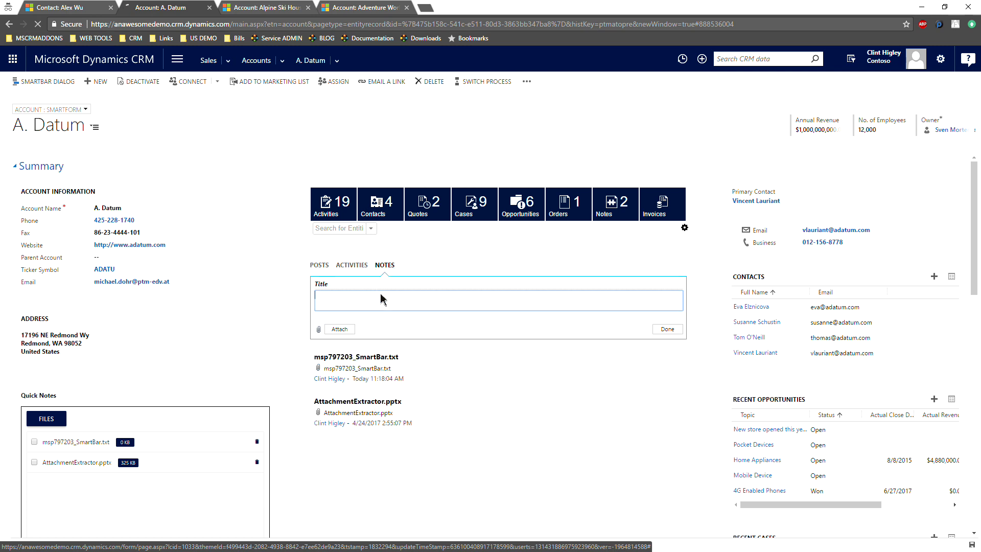
pyautogui.click(275, 289)
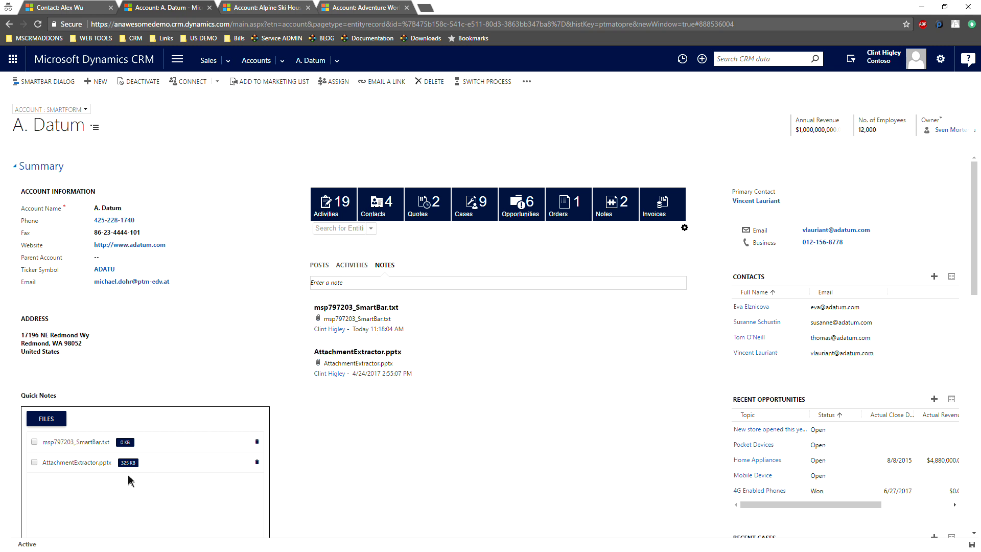
pyautogui.click(89, 442)
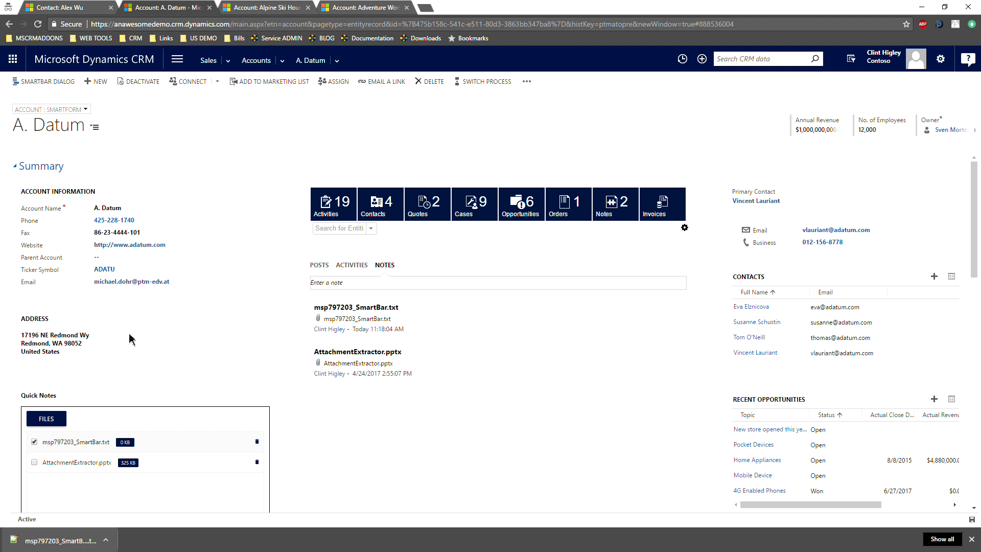
pyautogui.click(971, 539)
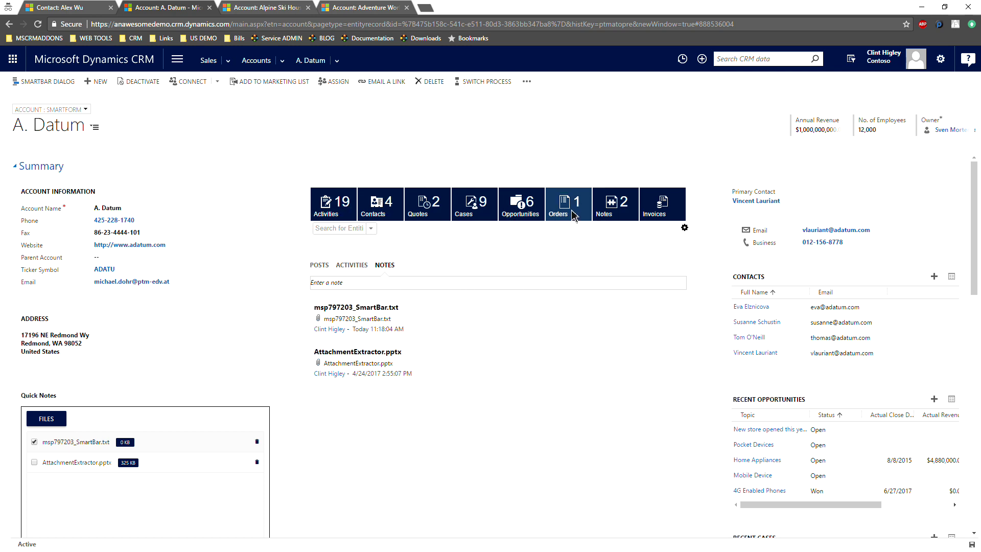
# Reorder the SmartBar tiles so Notes precedes Opportunities and Cases precedes Quotes, viewing the account's associated contacts in between
pyautogui.moveTo(572, 217); pyautogui.dragTo(492, 214)
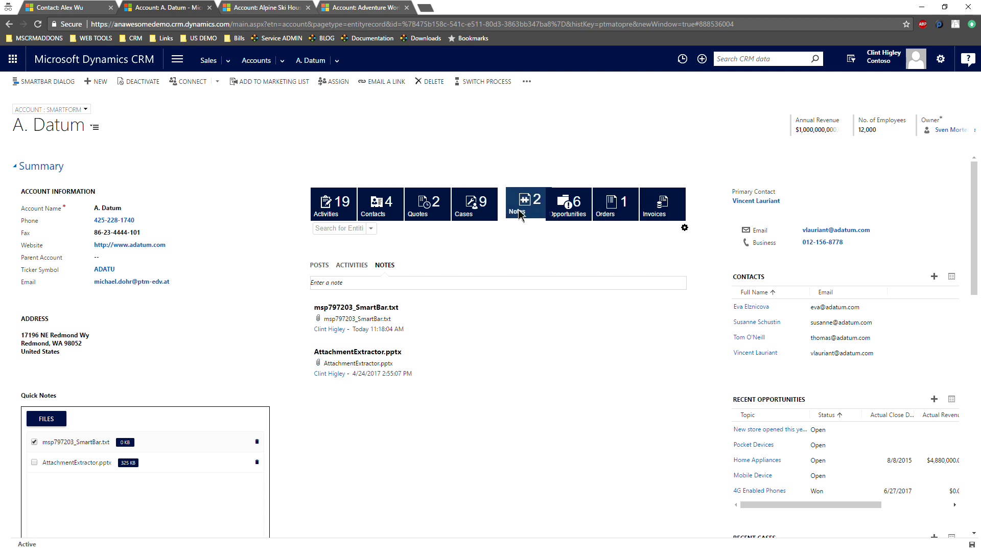
pyautogui.click(374, 207)
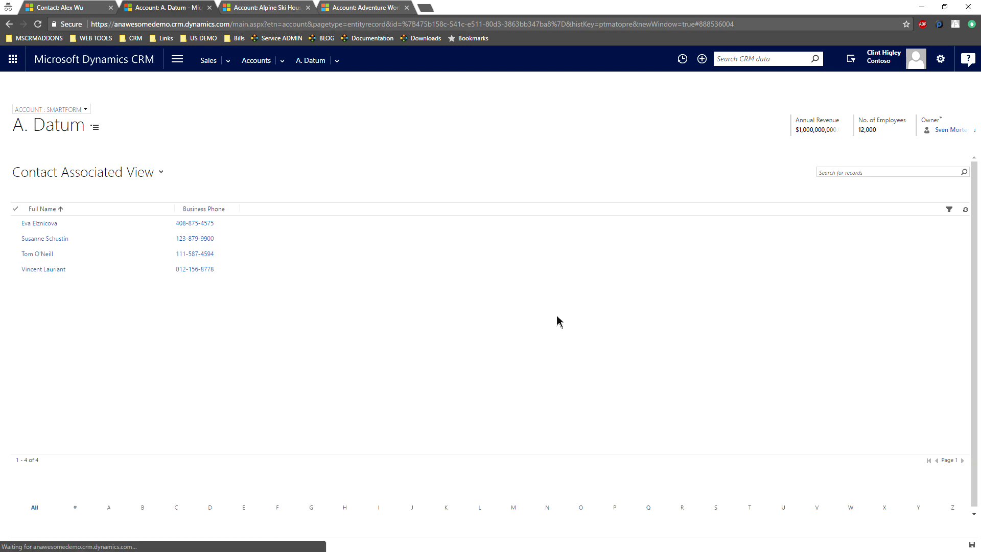
pyautogui.click(320, 64)
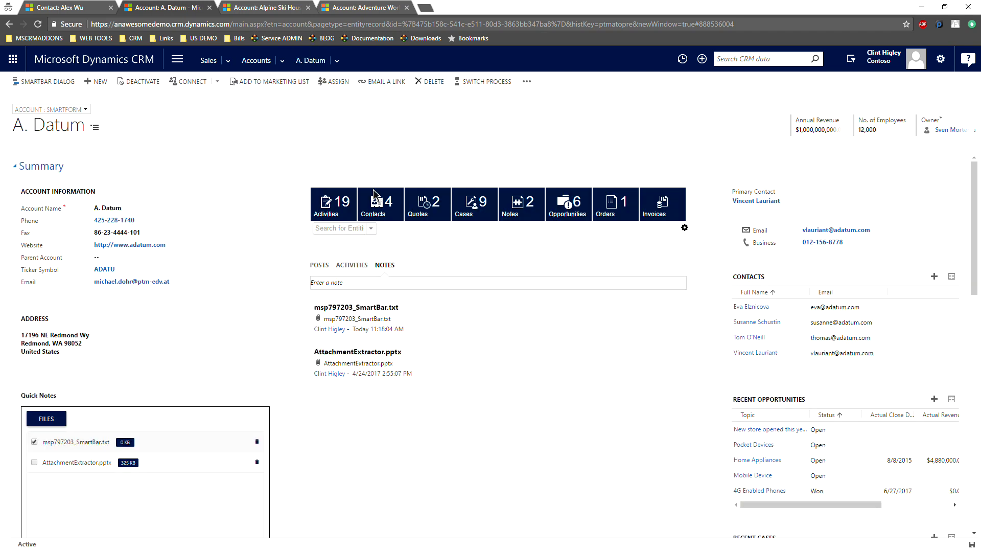
pyautogui.moveTo(478, 207); pyautogui.dragTo(438, 253)
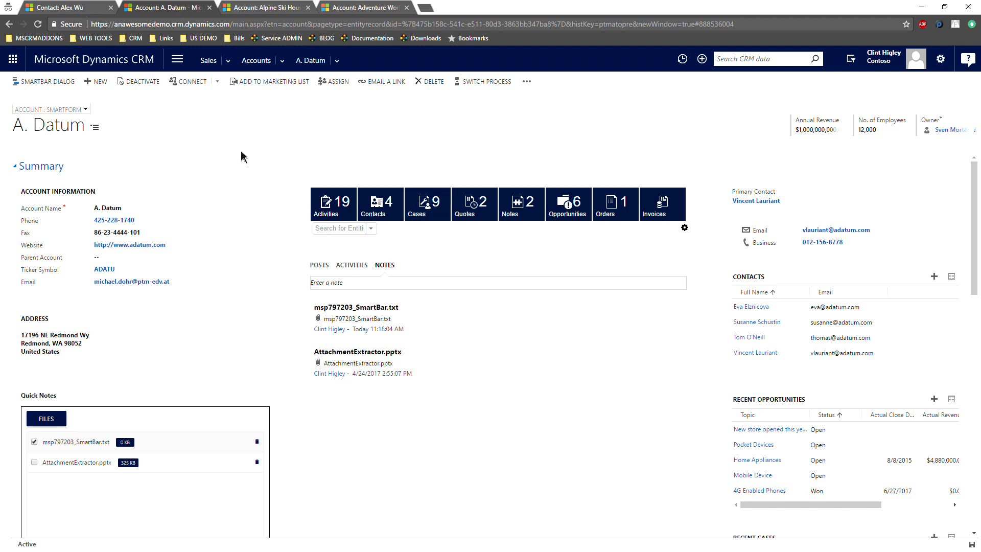
# Try to switch the form of the A. Datum account record, and reload the page
pyautogui.click(87, 110)
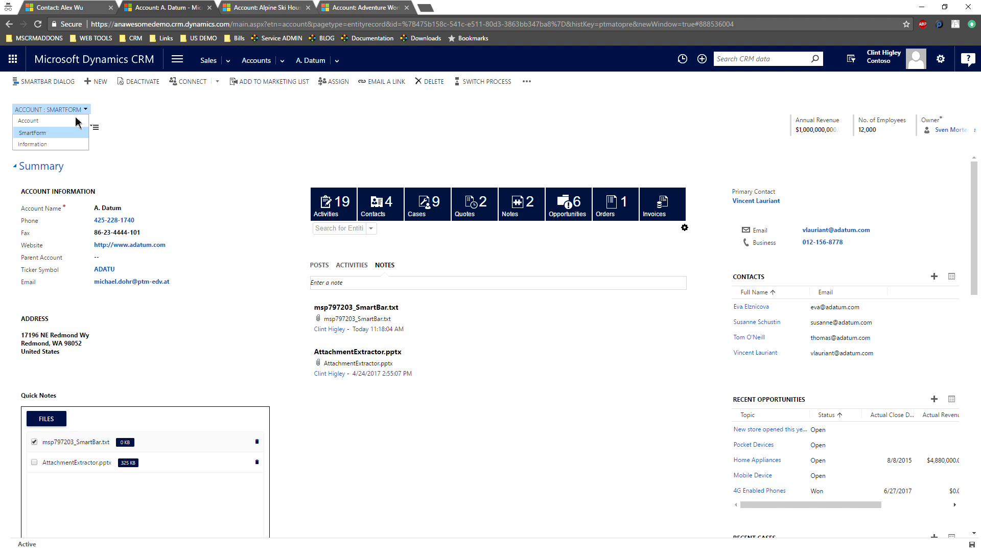
pyautogui.click(64, 129)
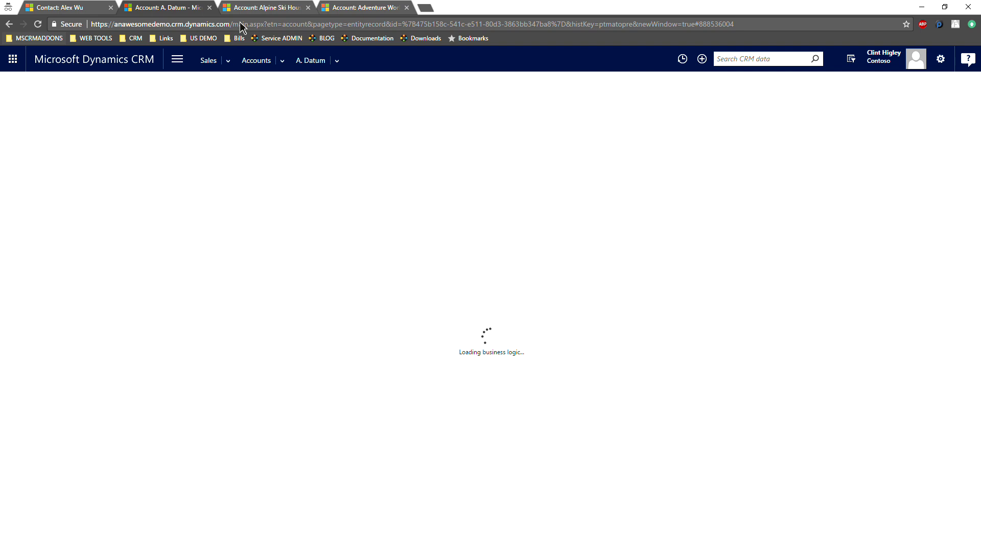
pyautogui.click(266, 11)
pyautogui.click(174, 10)
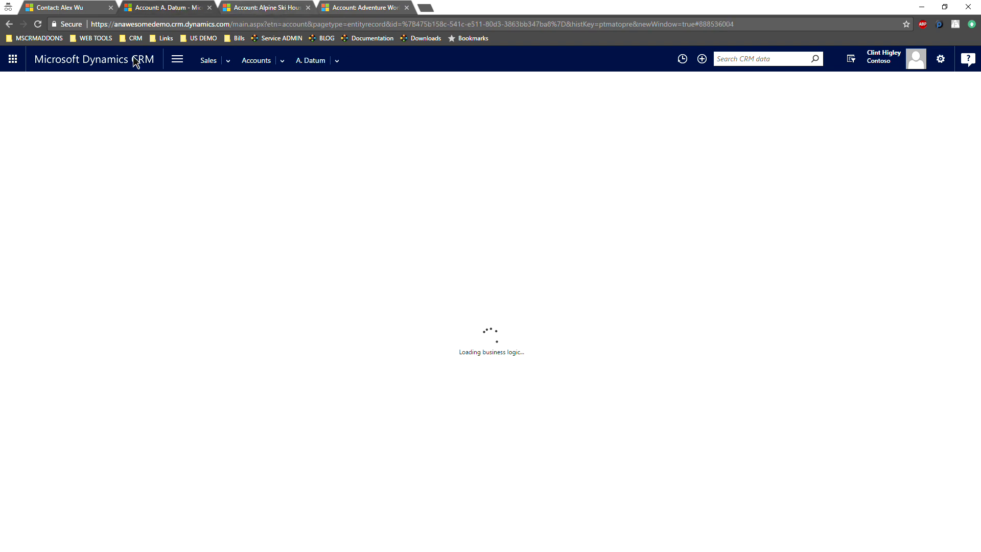
pyautogui.click(37, 24)
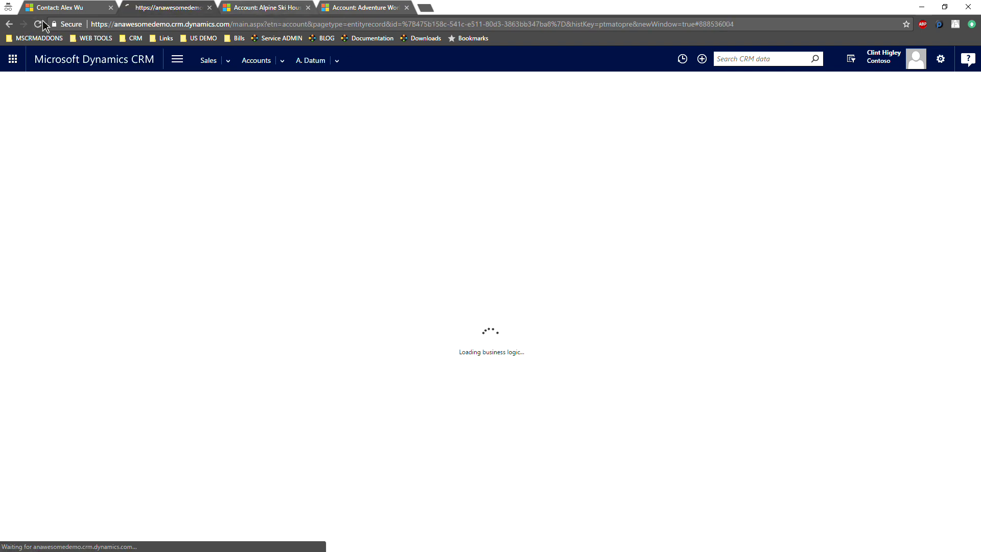
# View the Alpine Ski House account, return to A. Datum and switch its record to the Account form
pyautogui.click(266, 10)
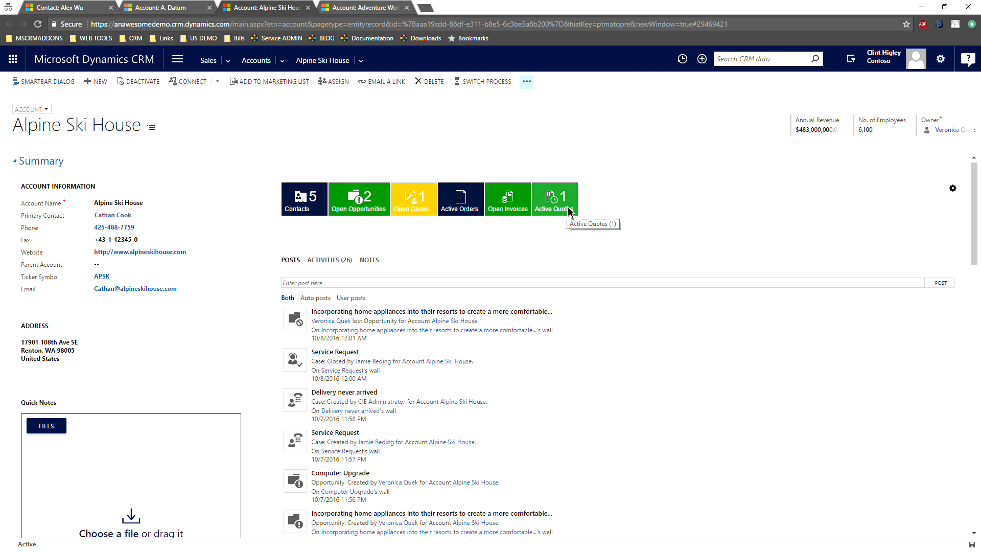
pyautogui.click(176, 12)
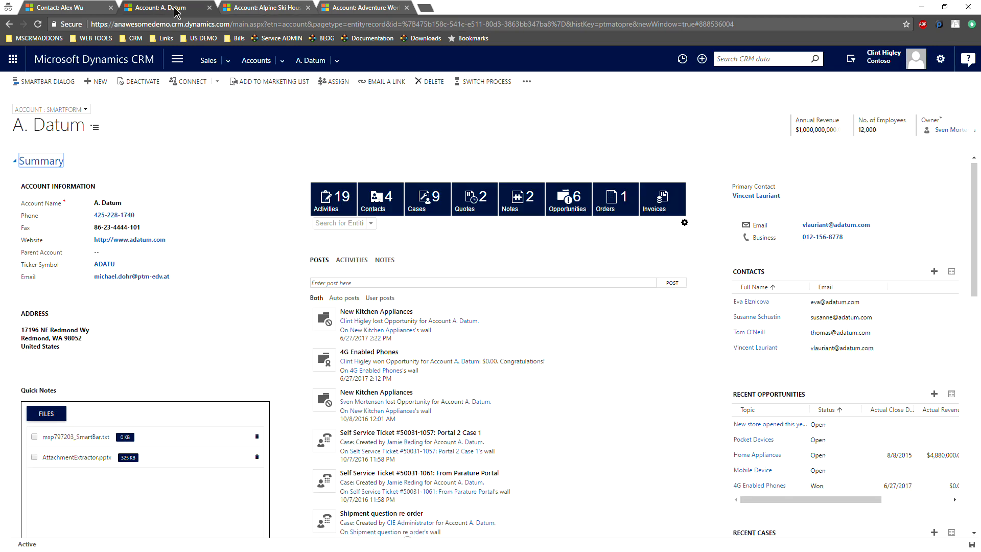
pyautogui.click(61, 109)
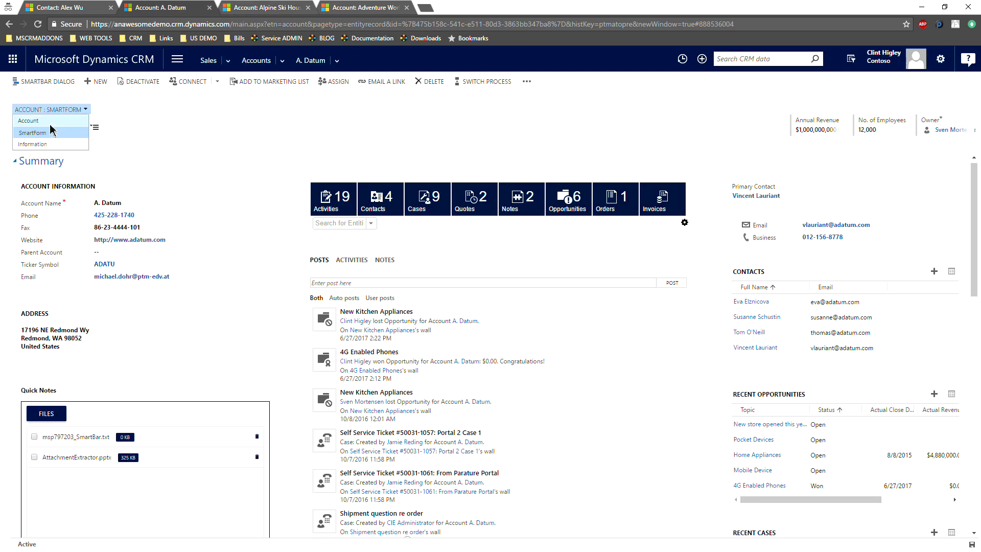
pyautogui.click(29, 121)
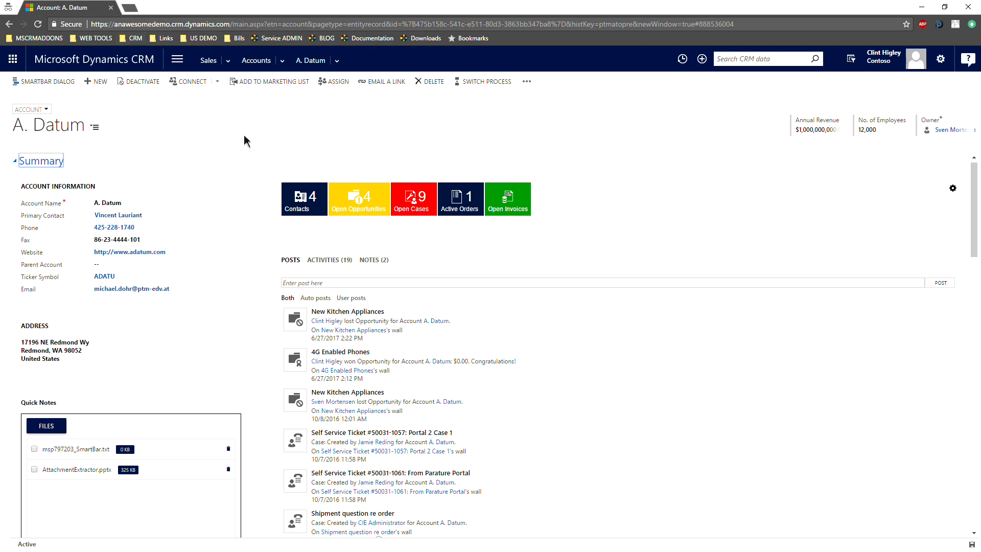
# Place the A. Datum and Alpine Ski House windows side by side to compare their SmartBar tiles
pyautogui.press('super+Left')
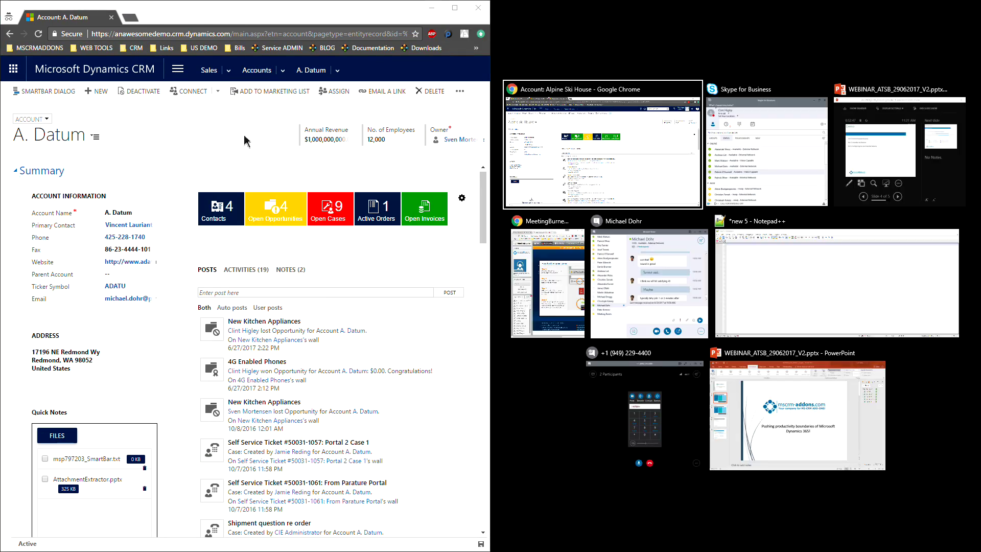
pyautogui.click(612, 158)
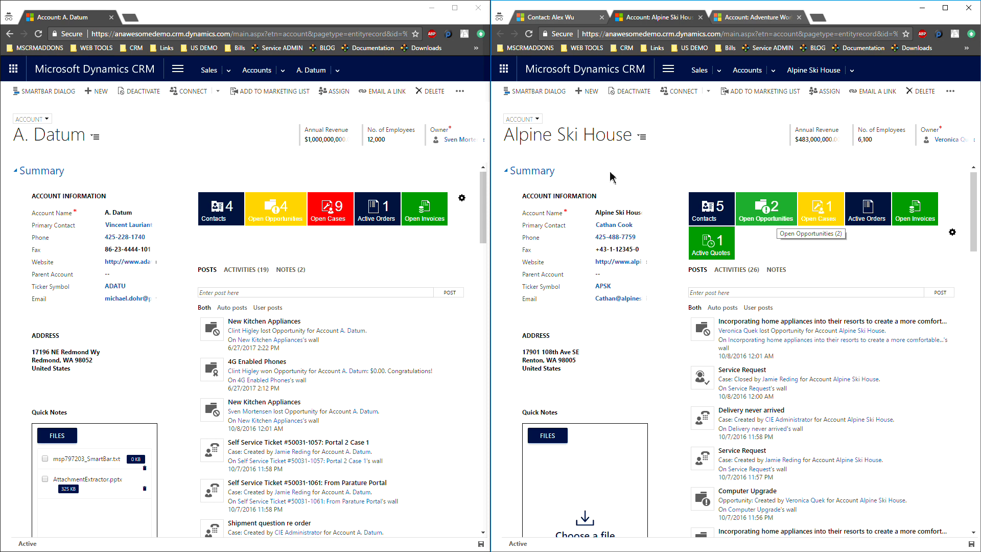
# Merge the A. Datum tab back into the full-width browser window as its second tab, and show the Alpine Ski House account
pyautogui.moveTo(76, 18); pyautogui.dragTo(562, 23)
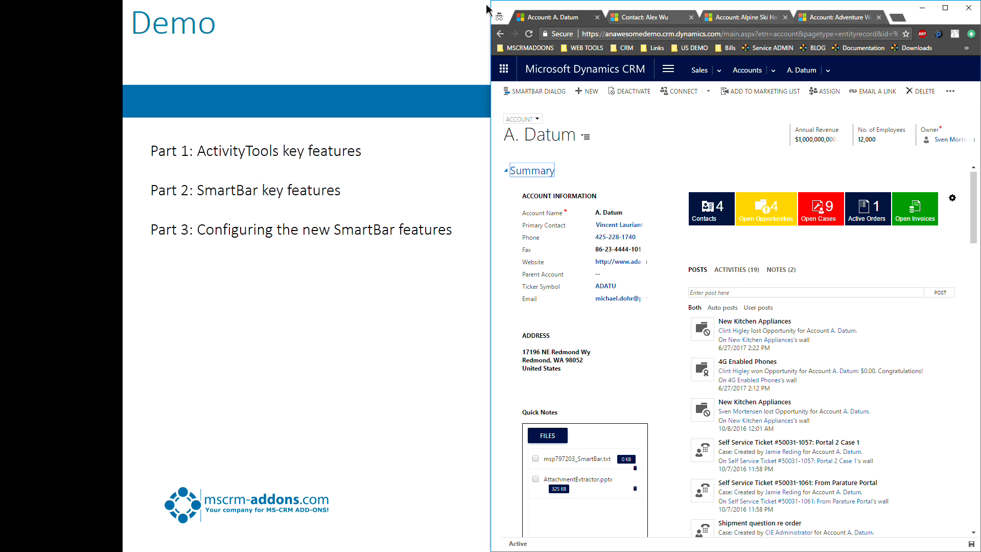
pyautogui.moveTo(493, 5); pyautogui.dragTo(3, 41)
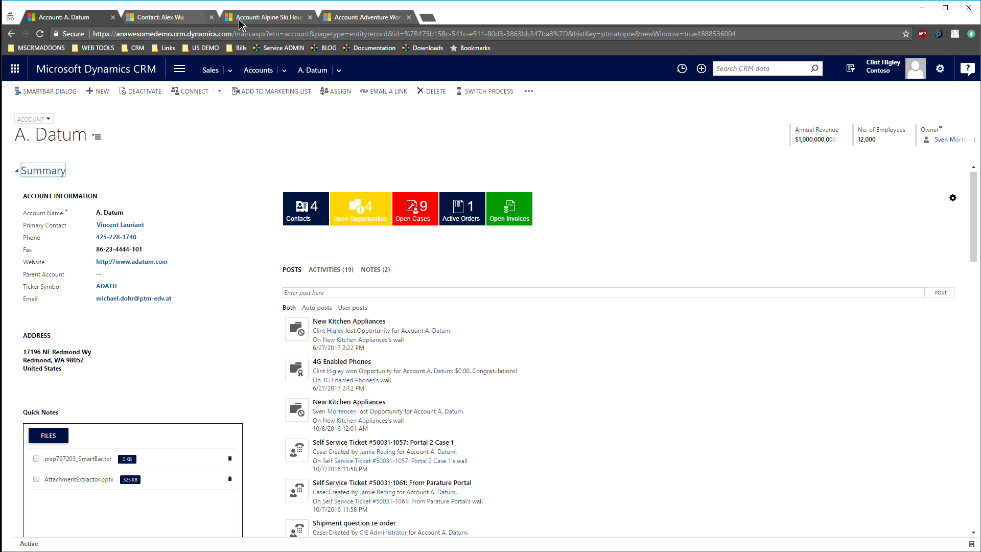
pyautogui.moveTo(90, 23); pyautogui.dragTo(215, 19)
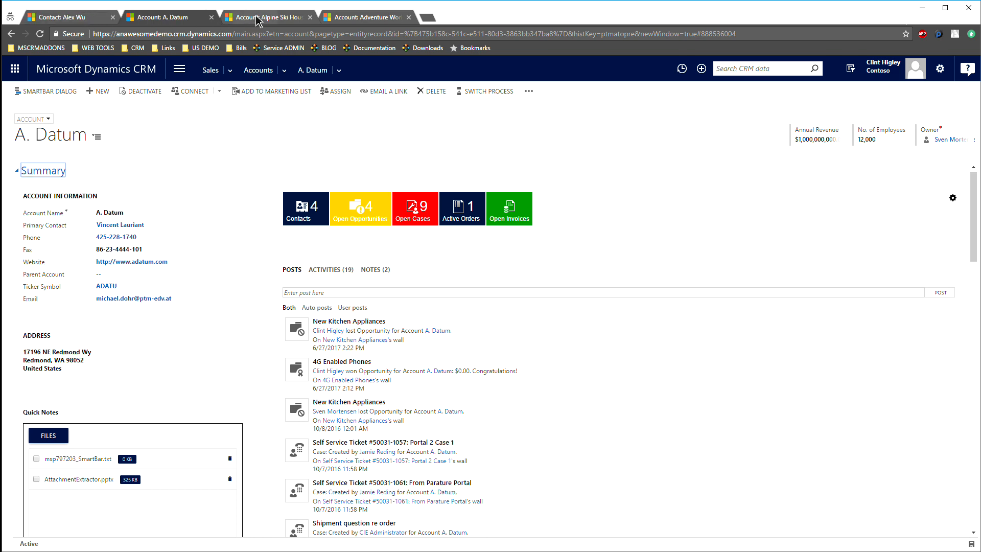
pyautogui.click(257, 18)
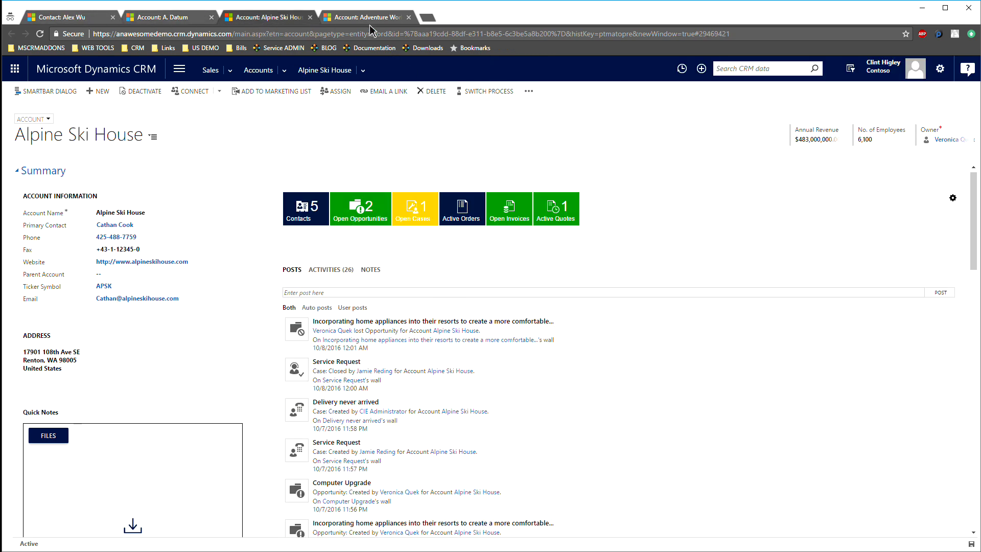
# Open the SmartBar settings from the Adventure Works account and edit the Open Opportunities button
pyautogui.click(367, 20)
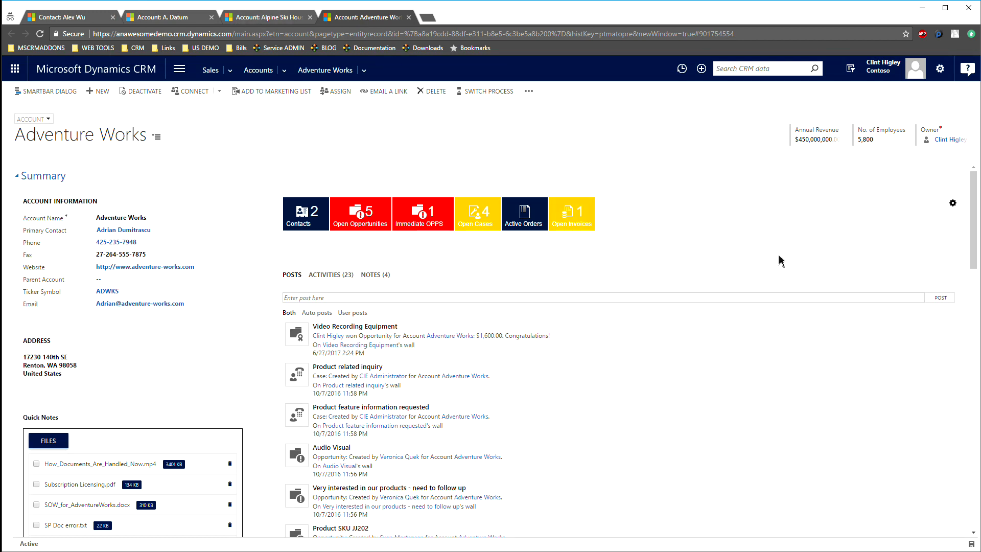
pyautogui.click(953, 205)
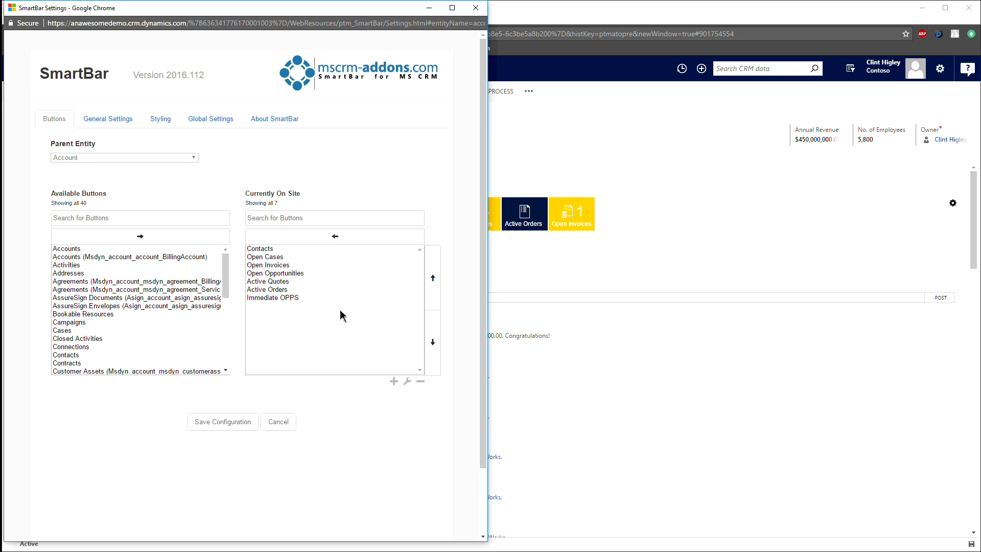
pyautogui.click(272, 273)
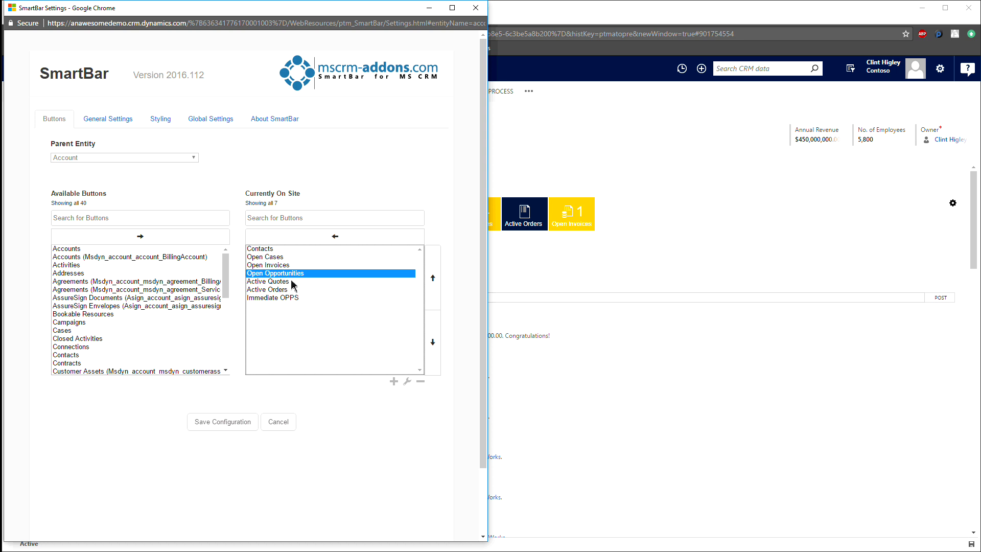
pyautogui.click(407, 381)
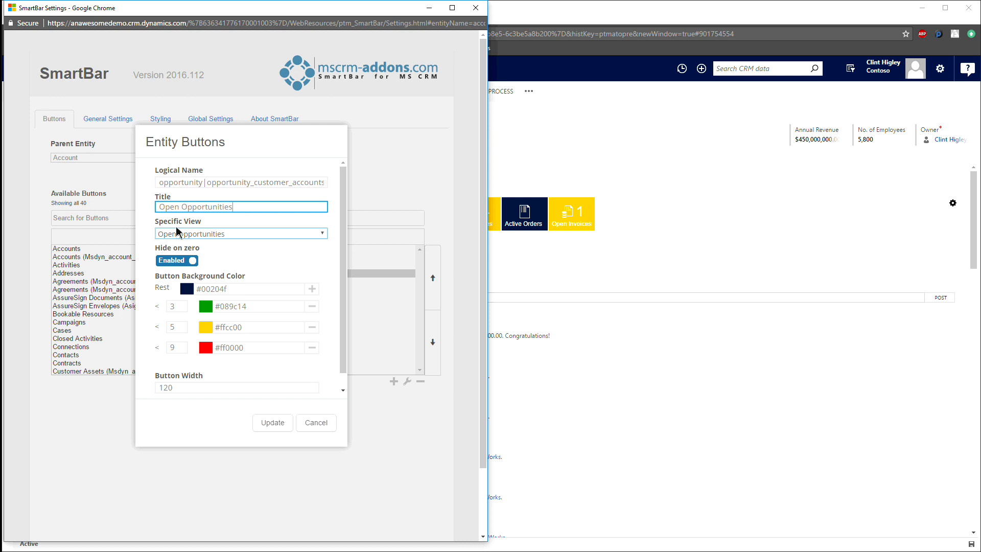
# Review the specific views available for the button, keep Open Opportunities selected, and check the Hide on zero option
pyautogui.click(322, 236)
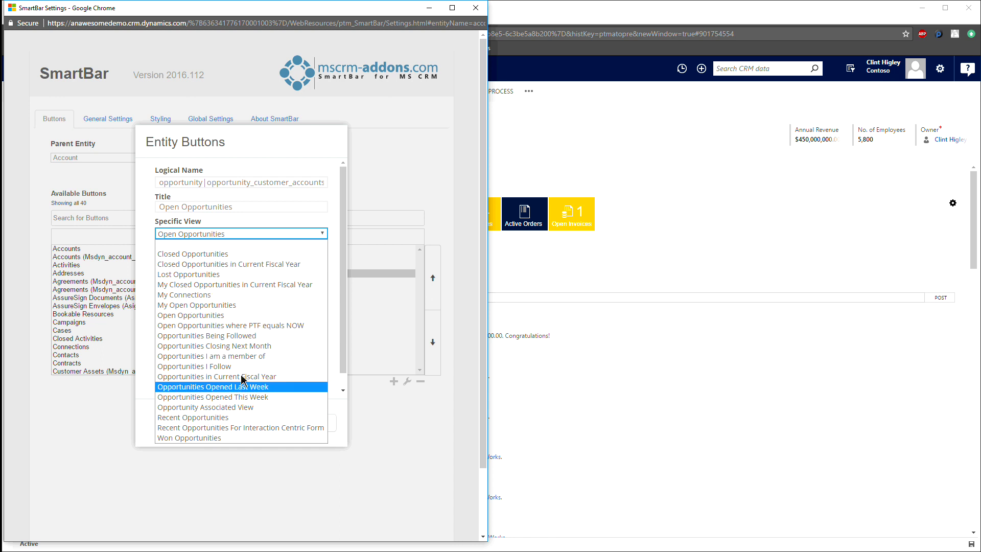
pyautogui.press('Up')
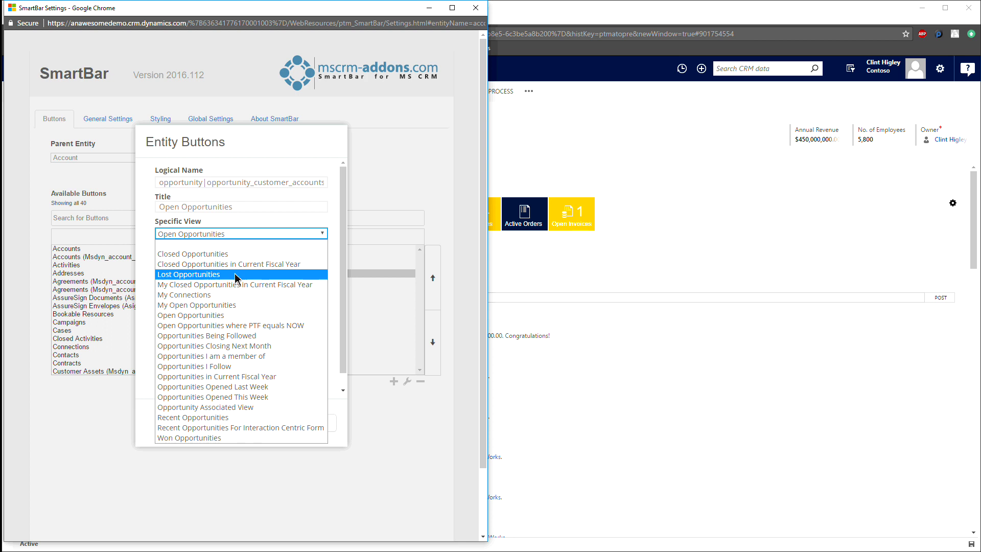
pyautogui.click(221, 315)
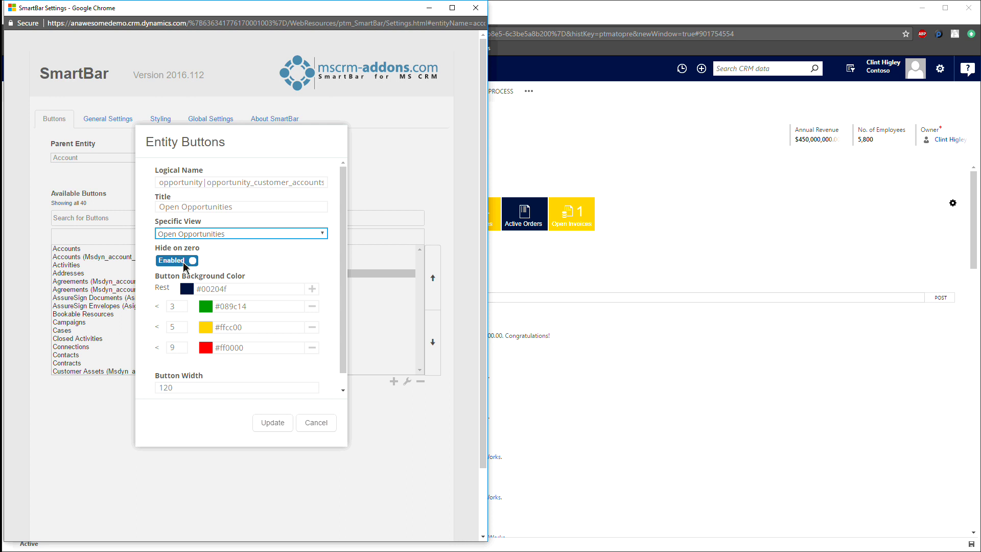
pyautogui.click(183, 261)
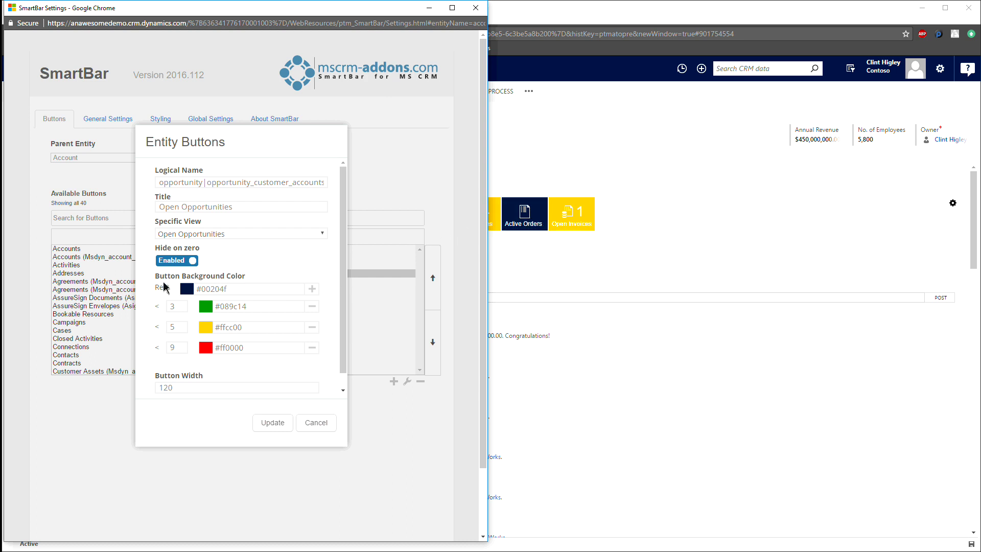
# Examine the Open Opportunities button's default background color and the record-count threshold and color of each dynamic range
pyautogui.click(228, 289)
pyautogui.click(206, 285)
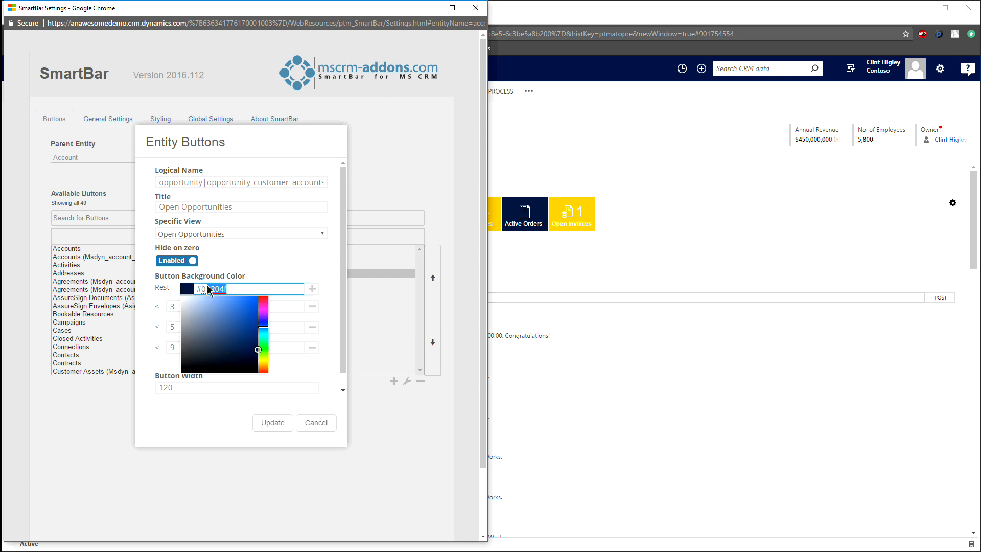
pyautogui.click(264, 277)
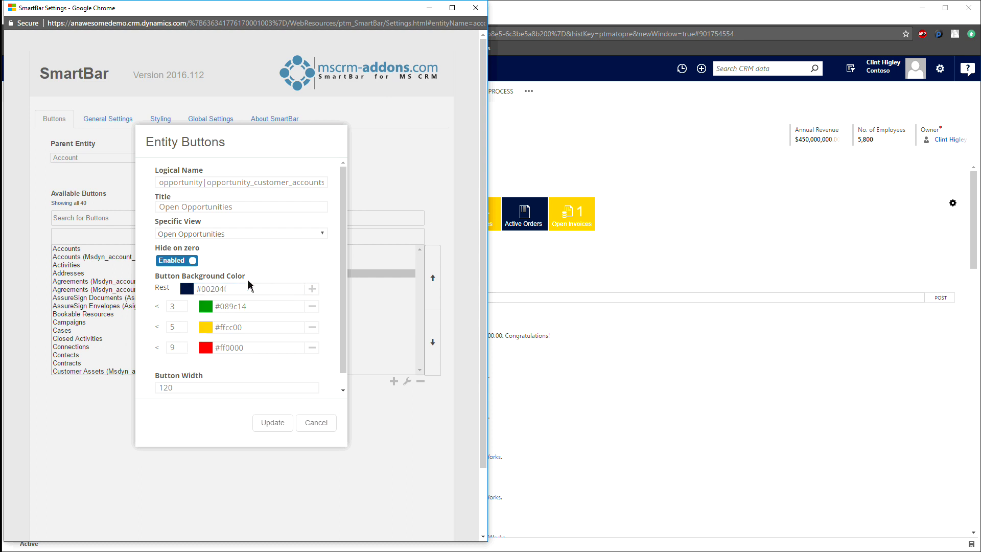
pyautogui.click(173, 307)
pyautogui.click(312, 288)
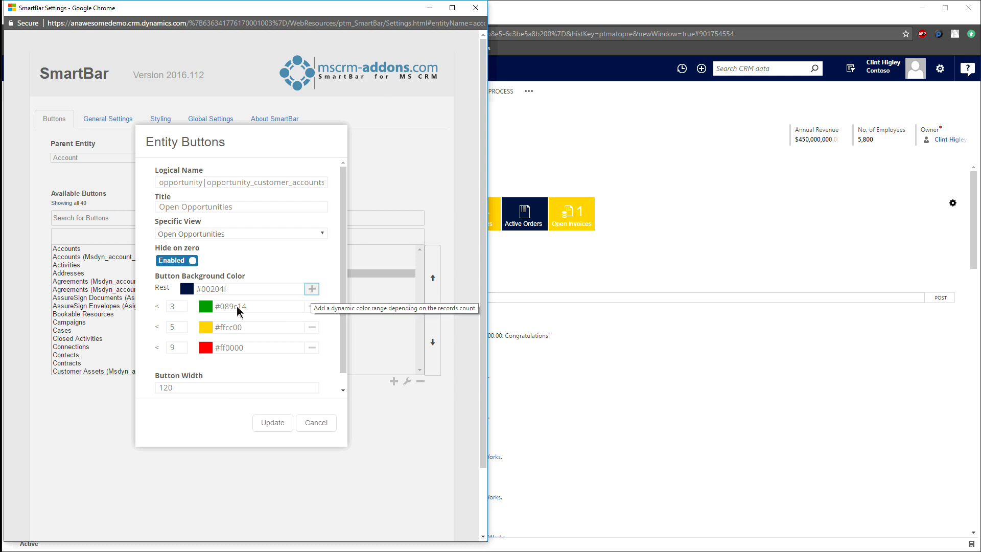
pyautogui.click(229, 307)
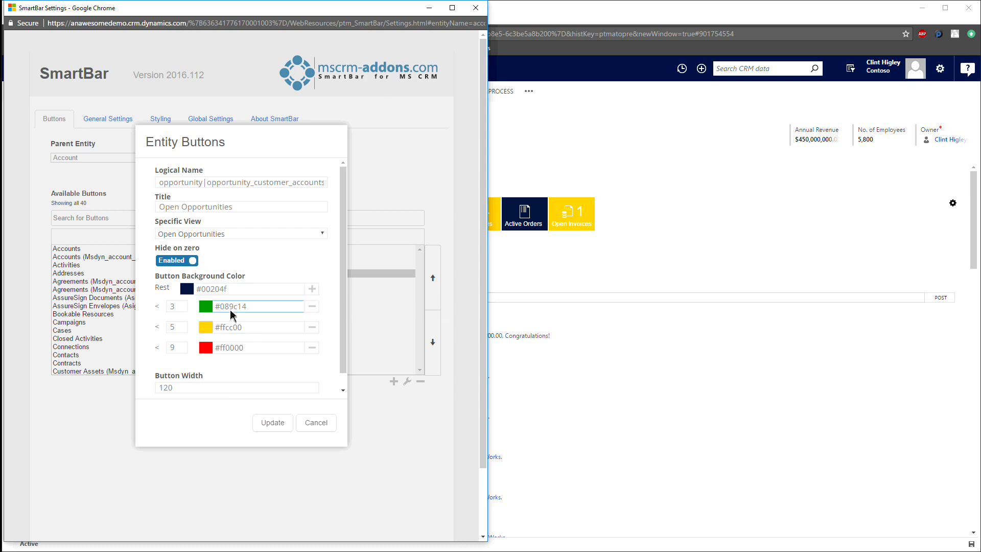
pyautogui.click(166, 309)
pyautogui.click(158, 310)
pyautogui.click(177, 309)
pyautogui.click(249, 313)
pyautogui.click(231, 321)
pyautogui.click(177, 327)
pyautogui.click(241, 332)
pyautogui.click(177, 350)
pyautogui.click(238, 352)
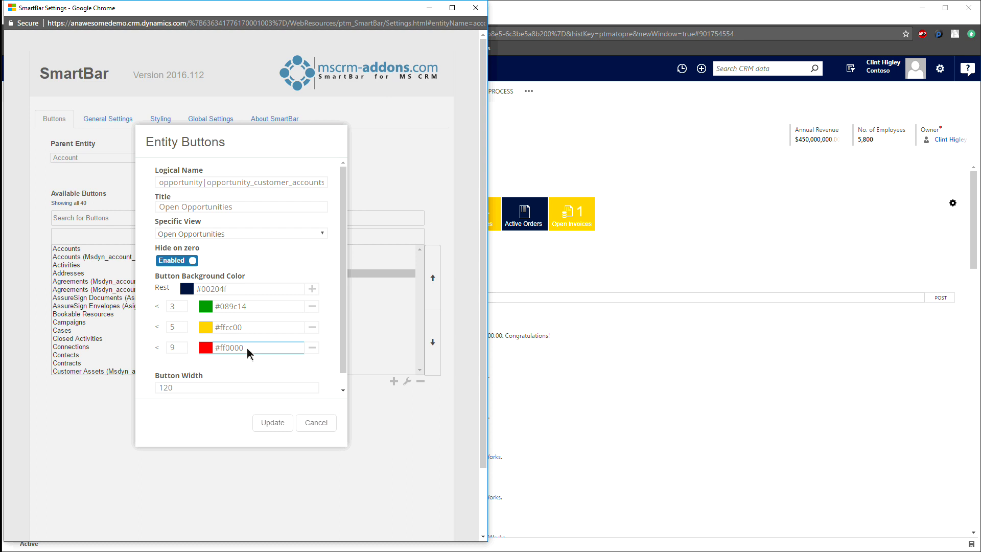
# Add a dynamic color range for fewer than 15 records with the background color #ff00ff
pyautogui.click(312, 289)
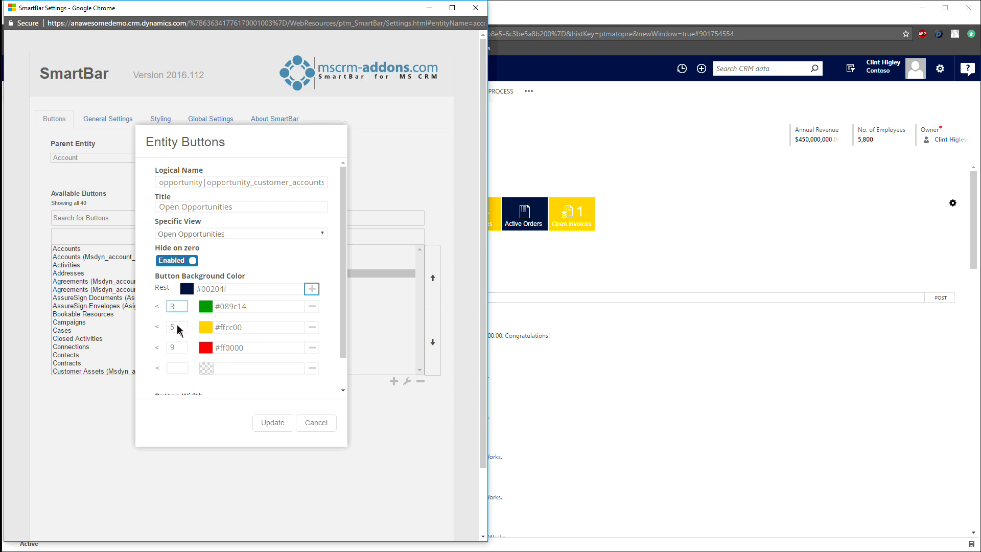
pyautogui.click(179, 366)
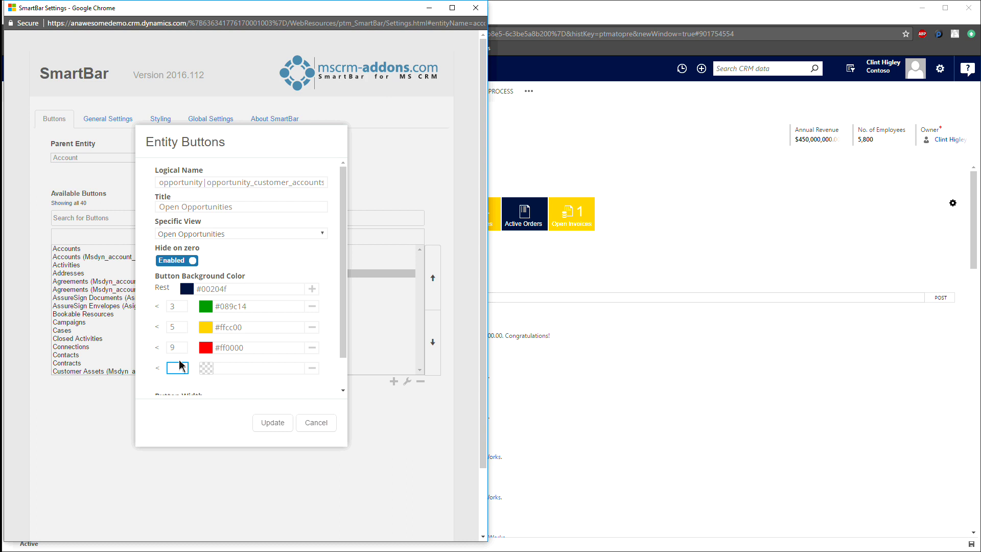
pyautogui.write('15')
pyautogui.click(210, 369)
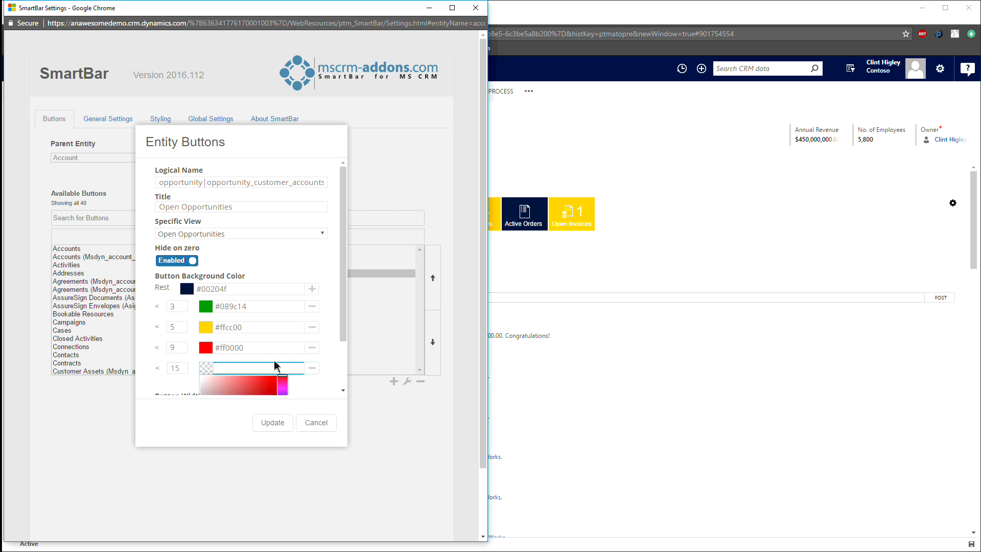
pyautogui.moveTo(343, 304); pyautogui.dragTo(336, 385)
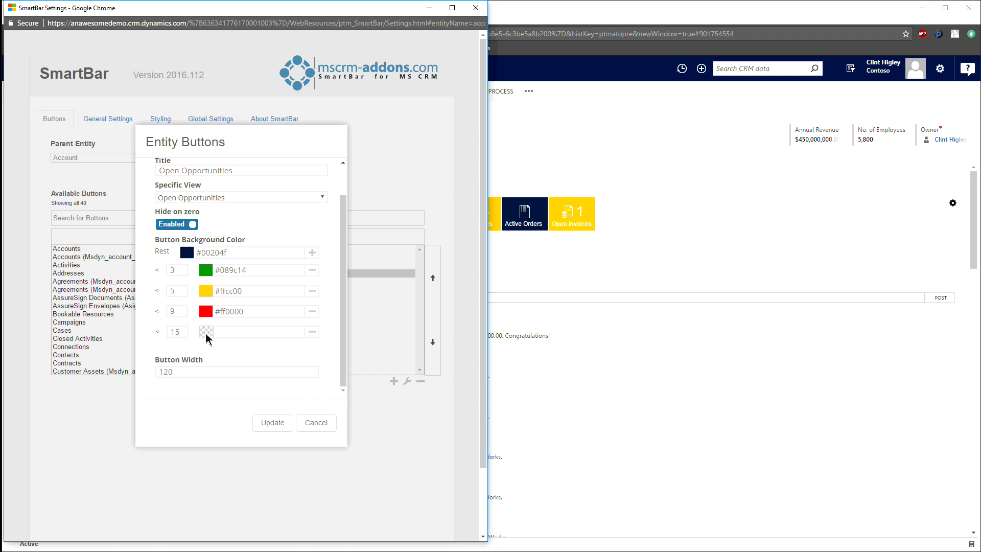
pyautogui.click(207, 334)
pyautogui.moveTo(285, 362); pyautogui.dragTo(289, 329)
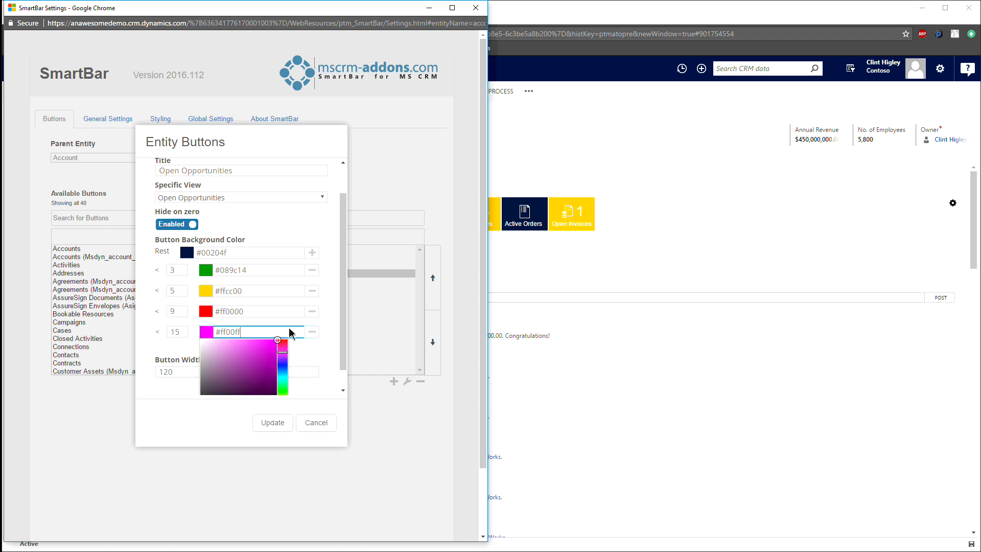
pyautogui.click(321, 349)
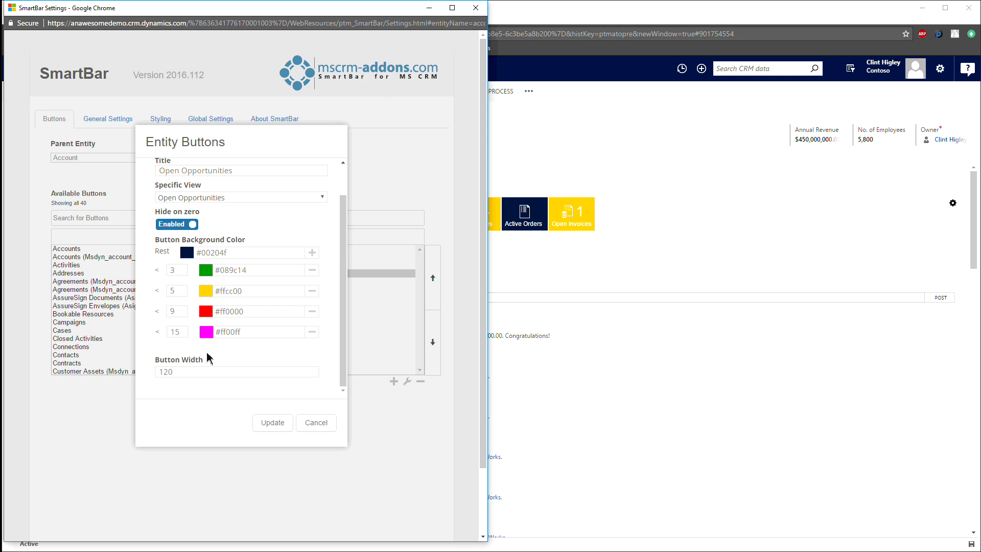
# Check the added color range and the button width, and update the Open Opportunities button
pyautogui.click(181, 335)
pyautogui.click(177, 315)
pyautogui.click(236, 335)
pyautogui.click(179, 376)
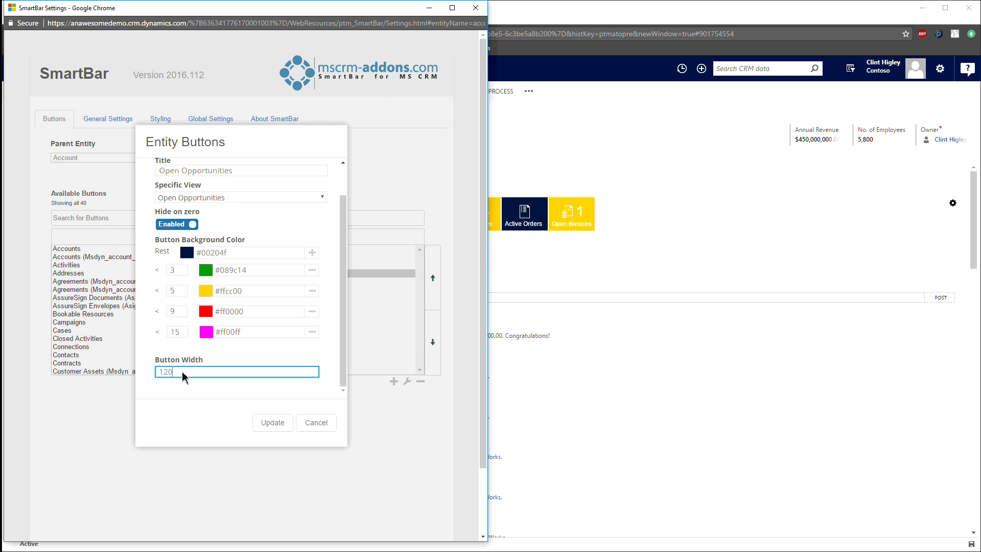
pyautogui.click(283, 427)
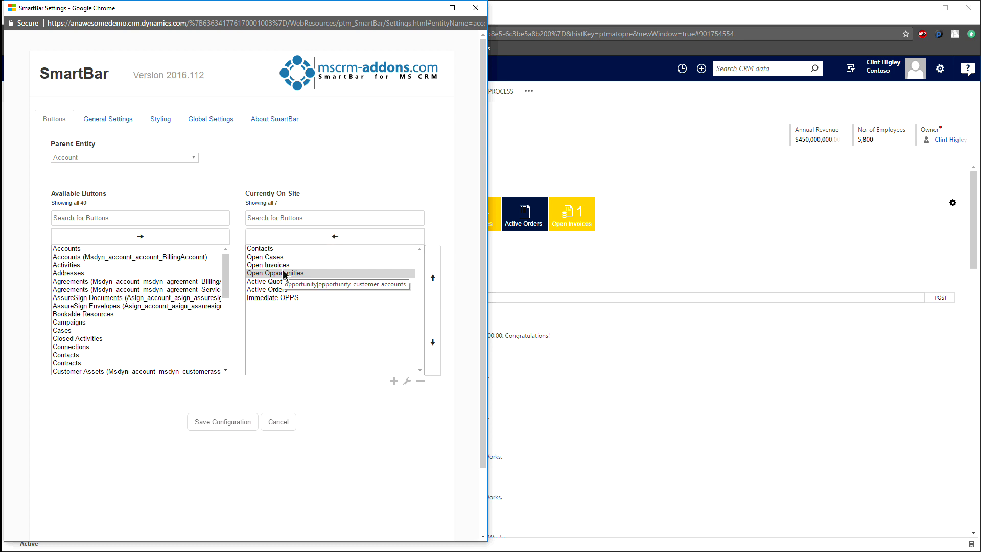
# Look through the types offered for a new custom button, discard it, and cancel the SmartBar configuration
pyautogui.click(393, 382)
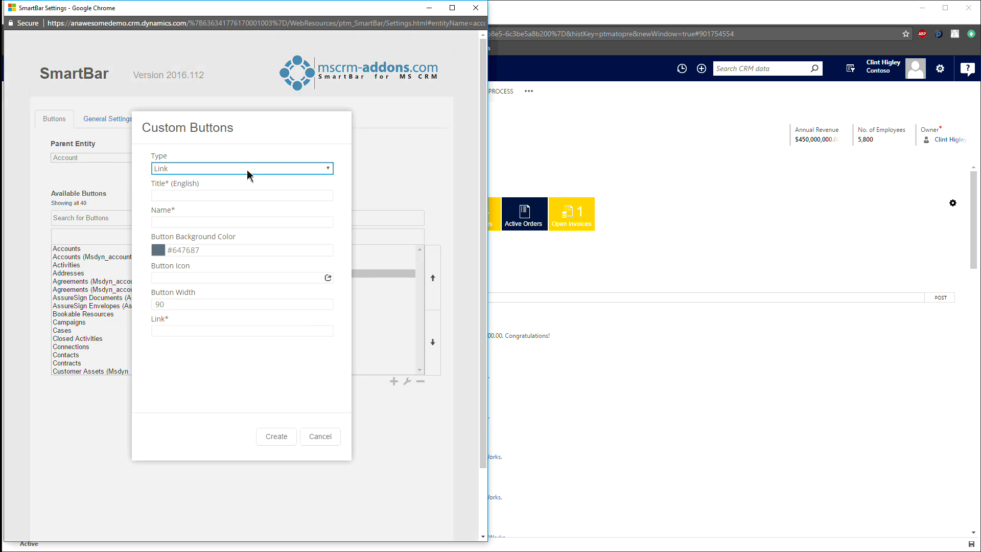
pyautogui.click(247, 171)
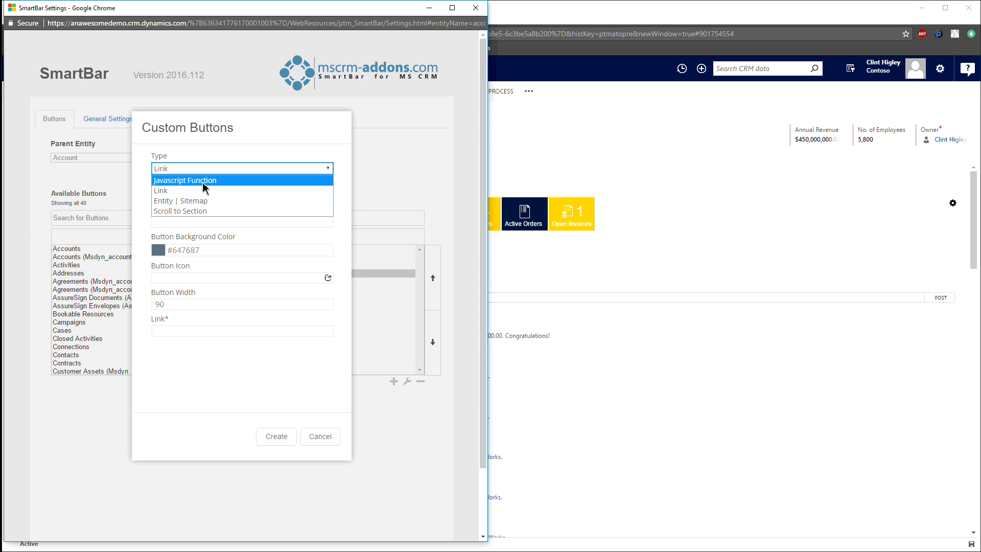
pyautogui.click(325, 442)
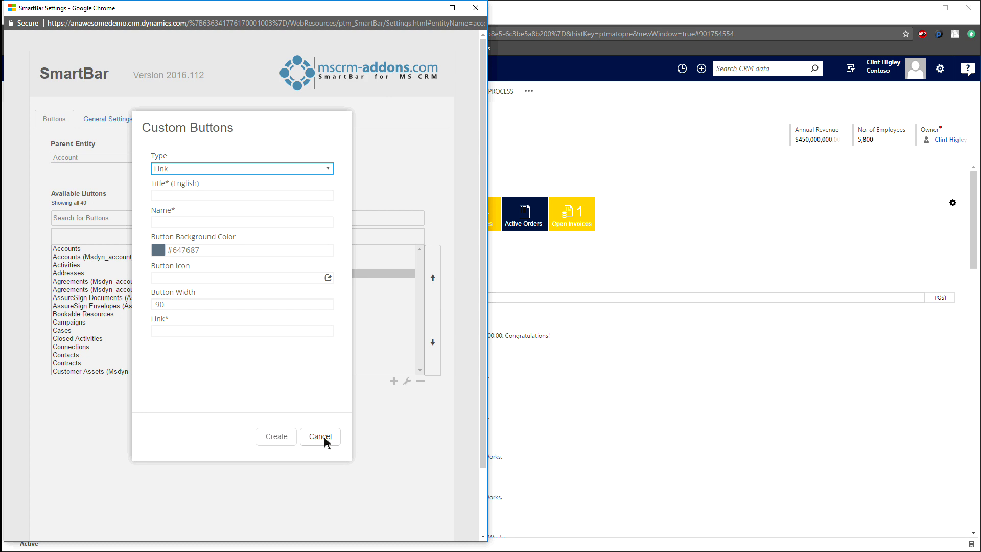
pyautogui.click(325, 442)
pyautogui.click(325, 442)
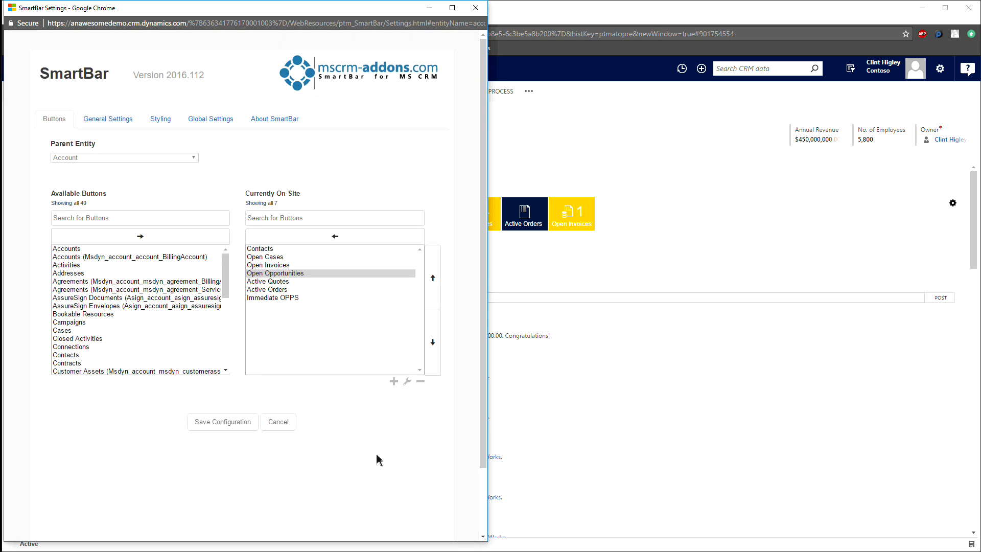
pyautogui.click(286, 424)
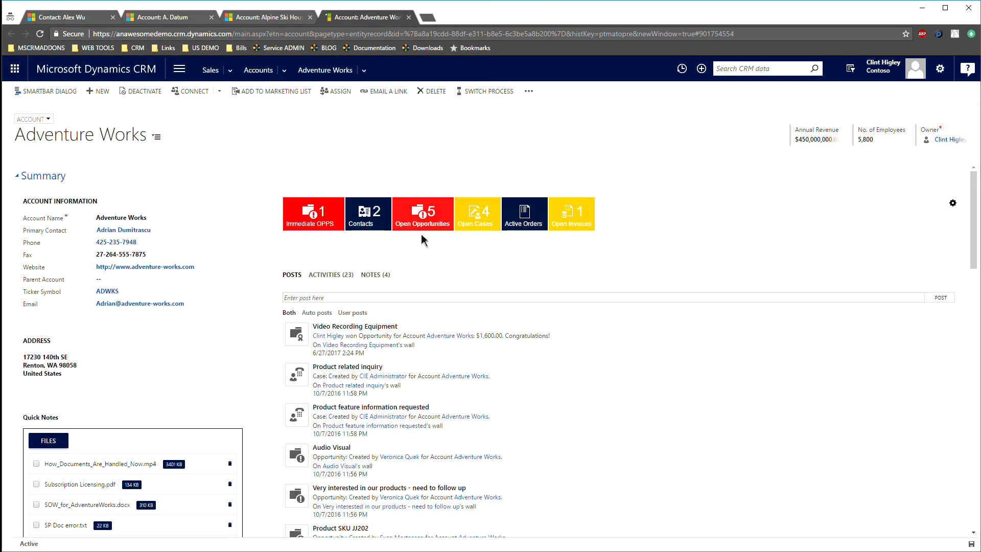
# Move the Immediate OPPS tile directly after Open Opportunities, view the open opportunities list, and return to the Adventure Works record
pyautogui.moveTo(309, 215); pyautogui.dragTo(429, 220)
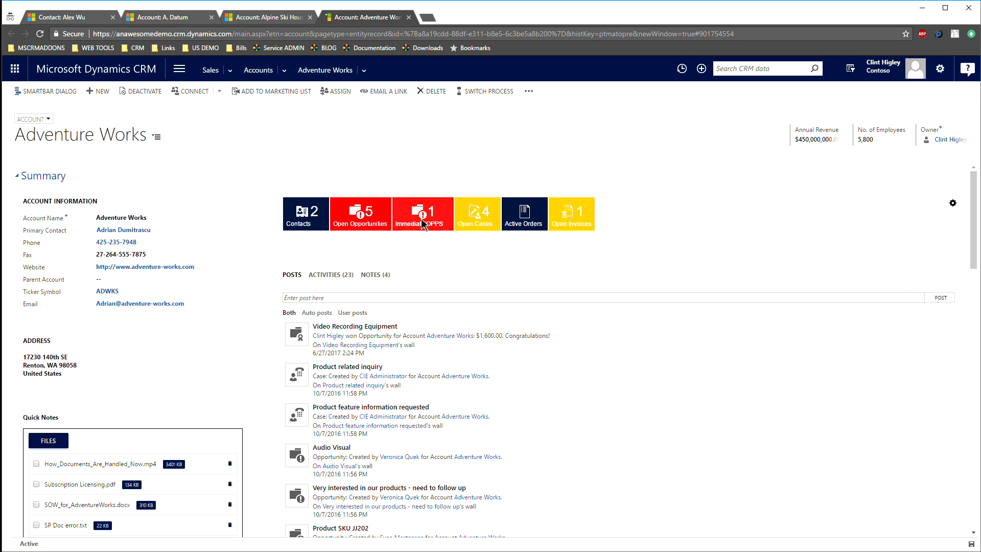
pyautogui.click(364, 224)
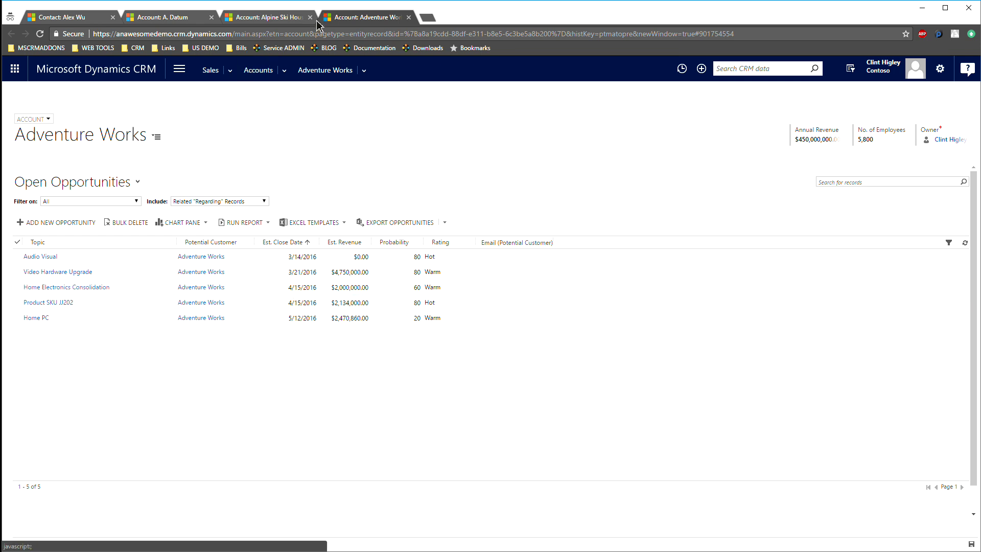
pyautogui.click(323, 72)
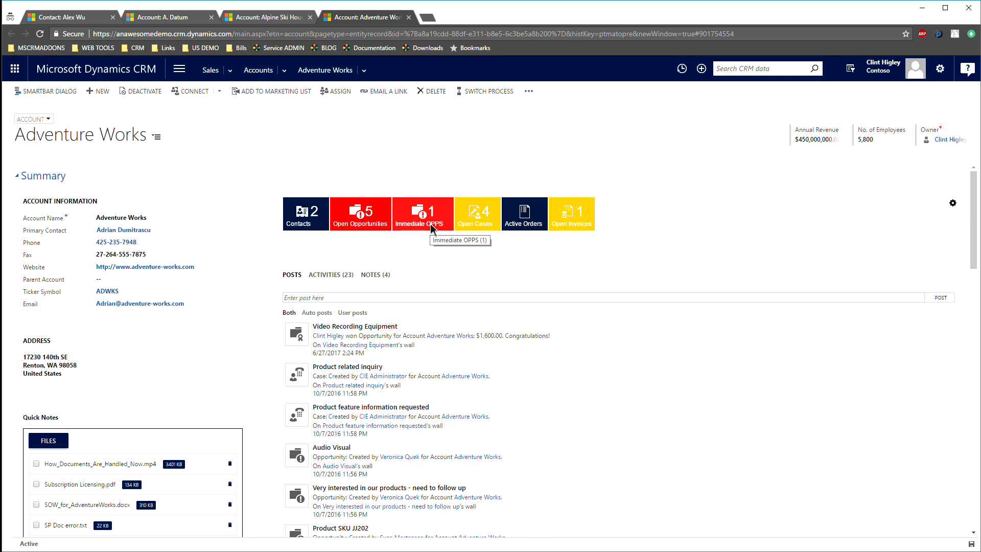
# View the SmartBar tiles of the Alpine Ski House account and return to Adventure Works
pyautogui.click(269, 18)
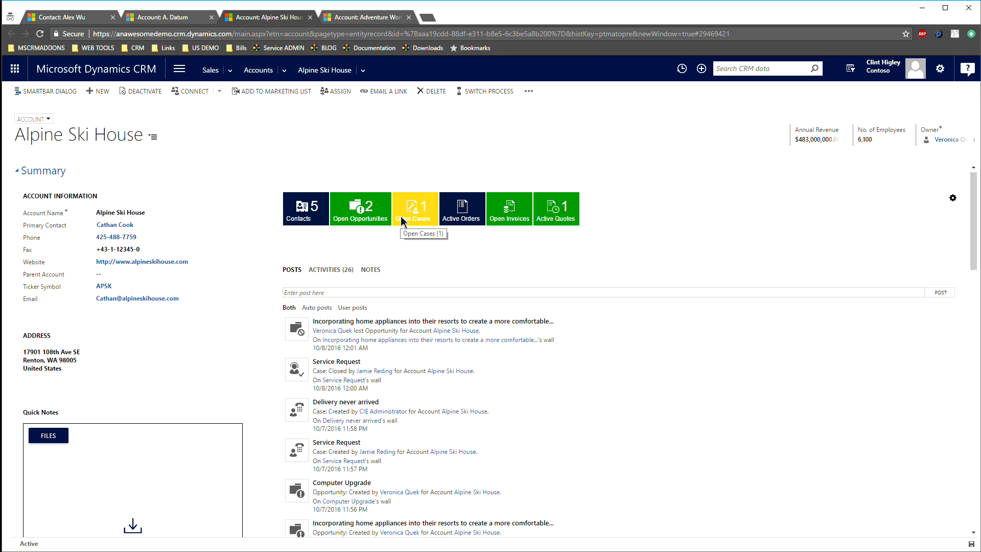
pyautogui.click(370, 19)
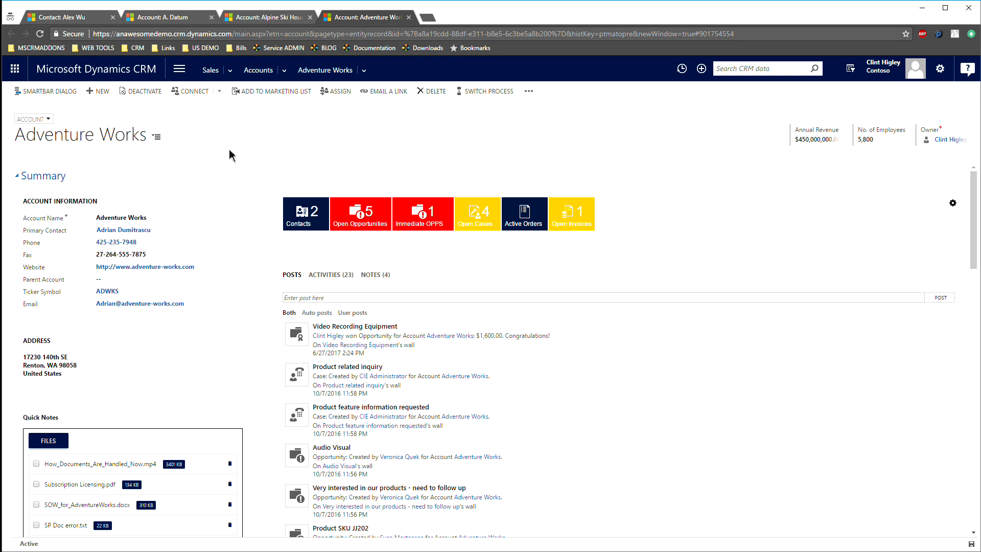
# Show the SmartBar dialog on the Adventure Works record, reposition it slightly, and expand its list of searchable entities
pyautogui.click(59, 98)
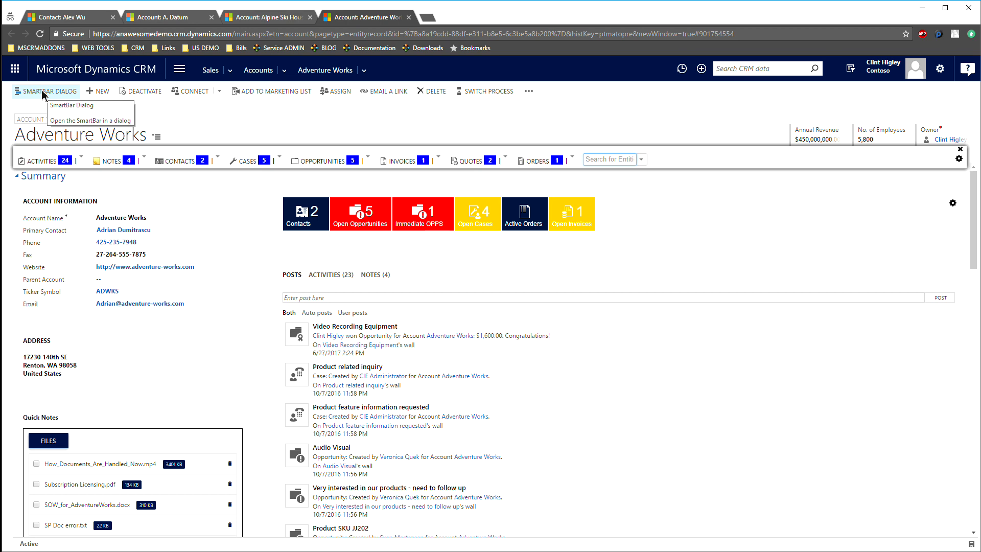
pyautogui.click(678, 160)
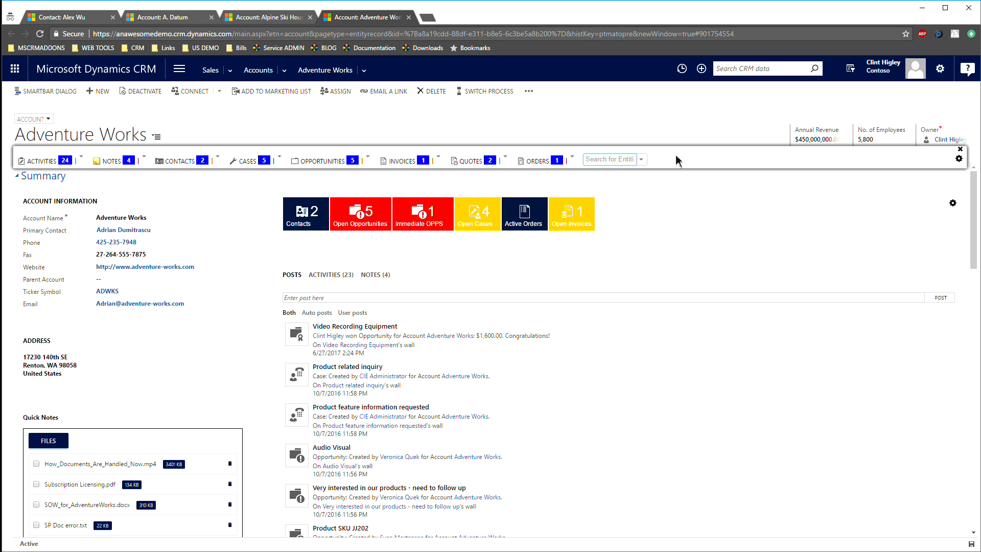
pyautogui.moveTo(673, 152); pyautogui.dragTo(621, 153)
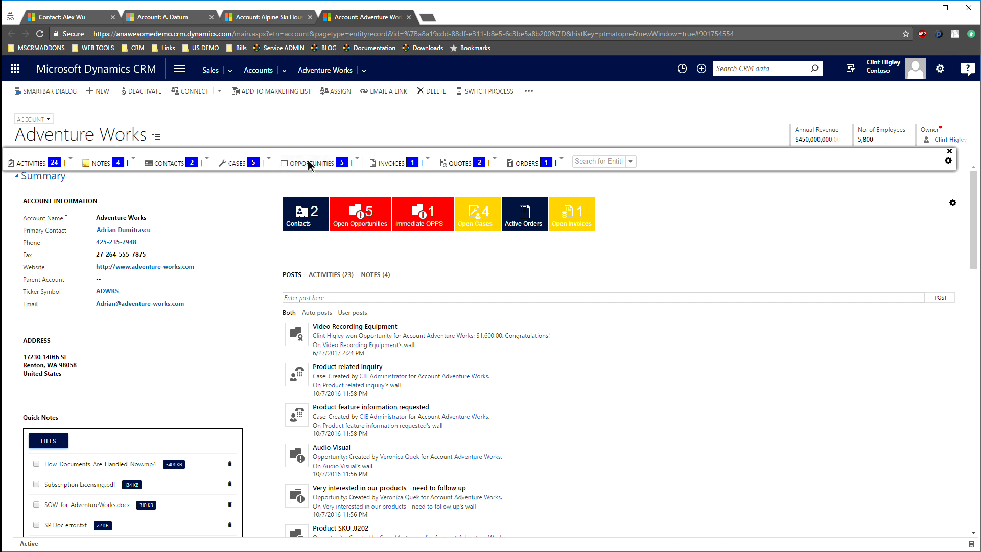
pyautogui.click(615, 167)
pyautogui.click(631, 162)
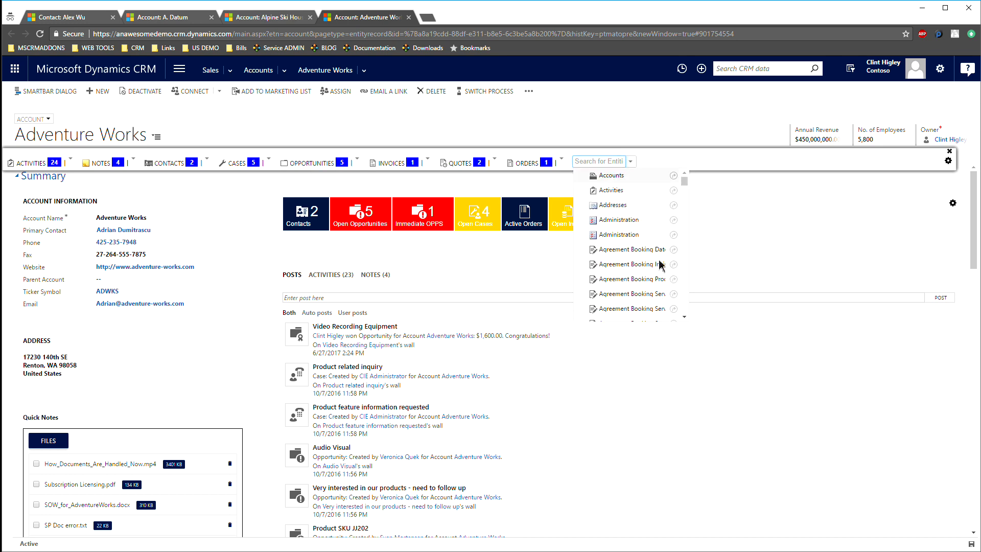
# Close the entity list, view the account's associated contacts, open opportunities and quotes, and return to the Adventure Works summary
pyautogui.click(567, 128)
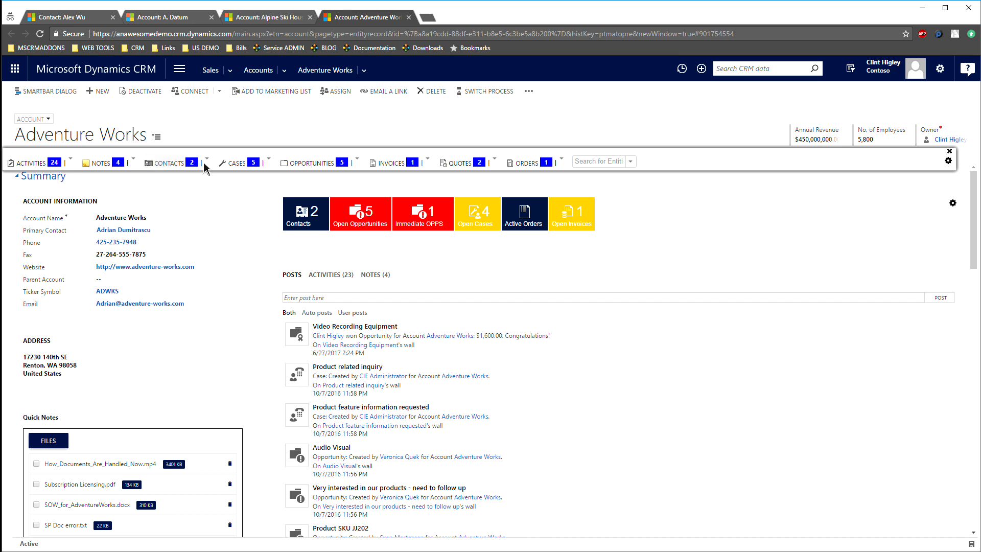
pyautogui.click(184, 166)
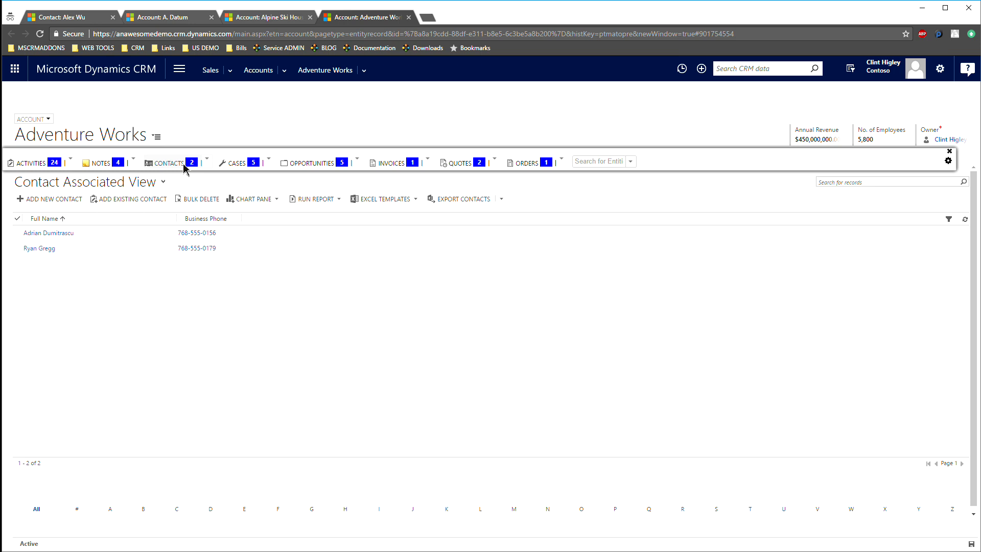
pyautogui.click(314, 165)
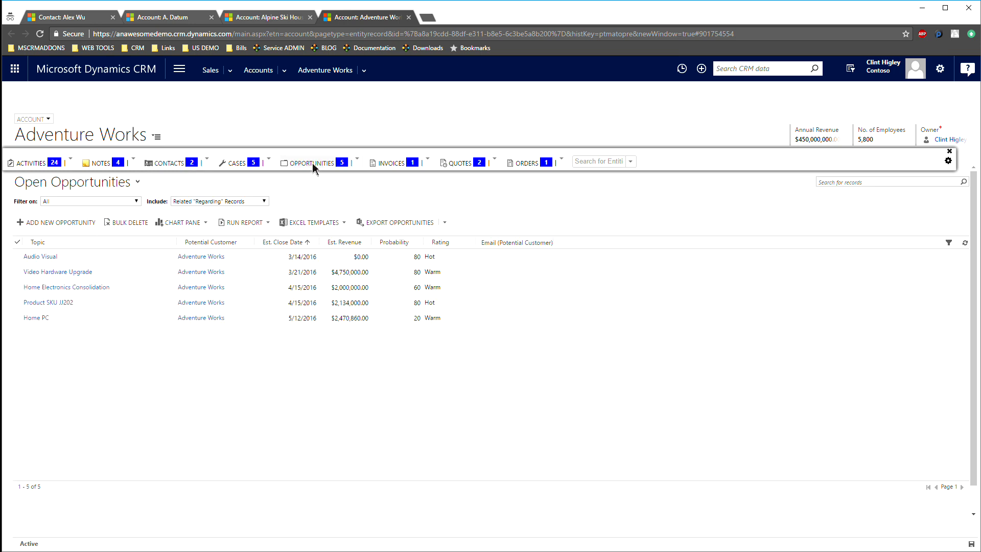
pyautogui.click(453, 164)
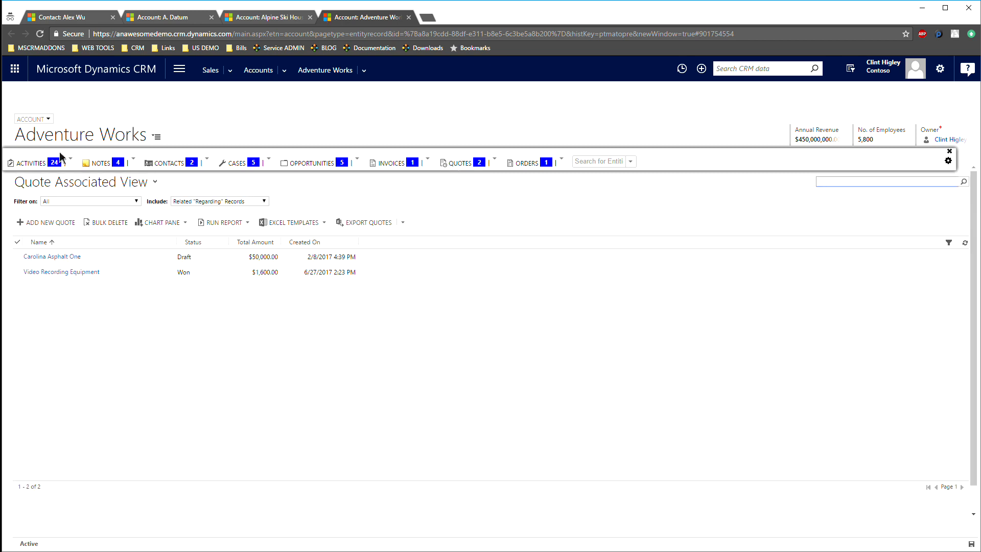
pyautogui.click(325, 71)
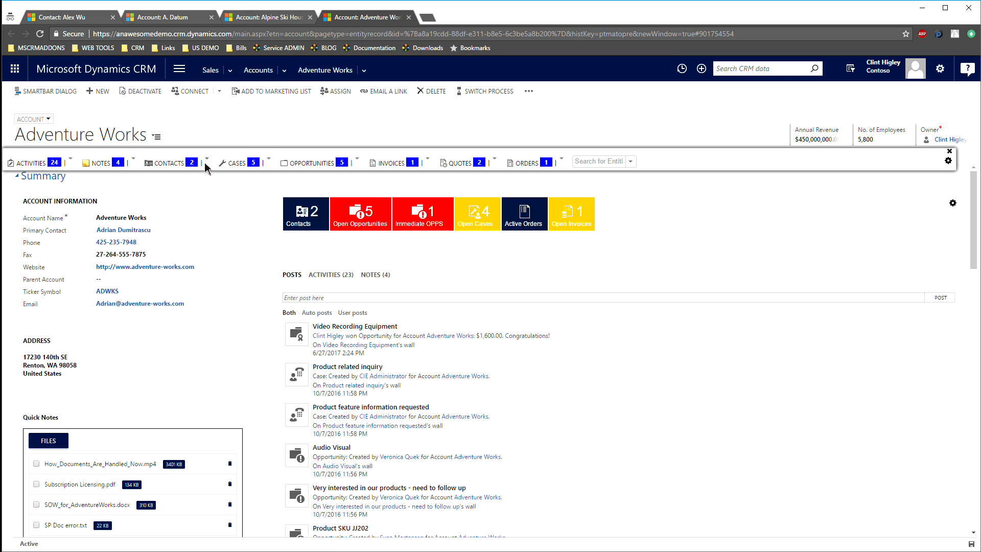
# Open the second contact from the SmartBar's Contacts quick list in a new tab, and close that tab
pyautogui.click(206, 163)
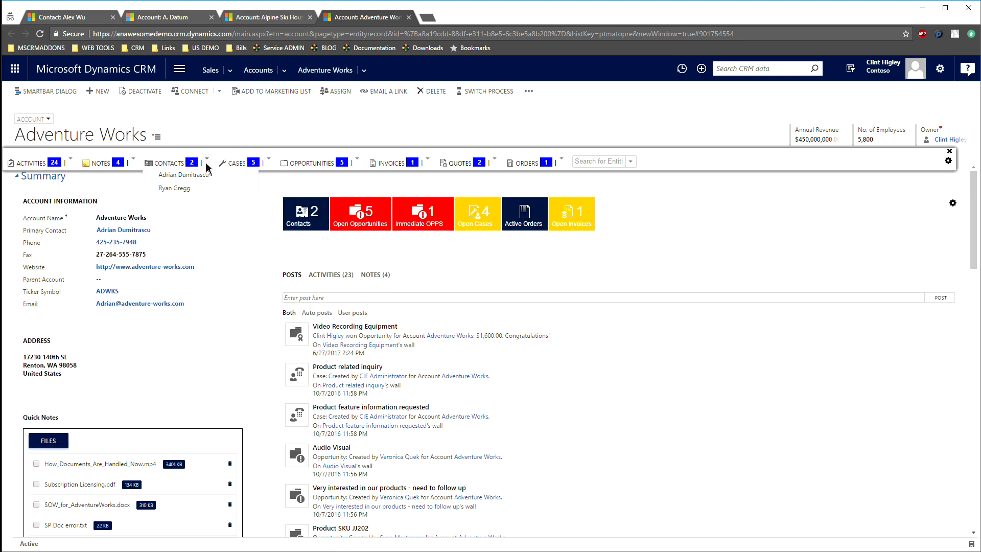
pyautogui.click(184, 190)
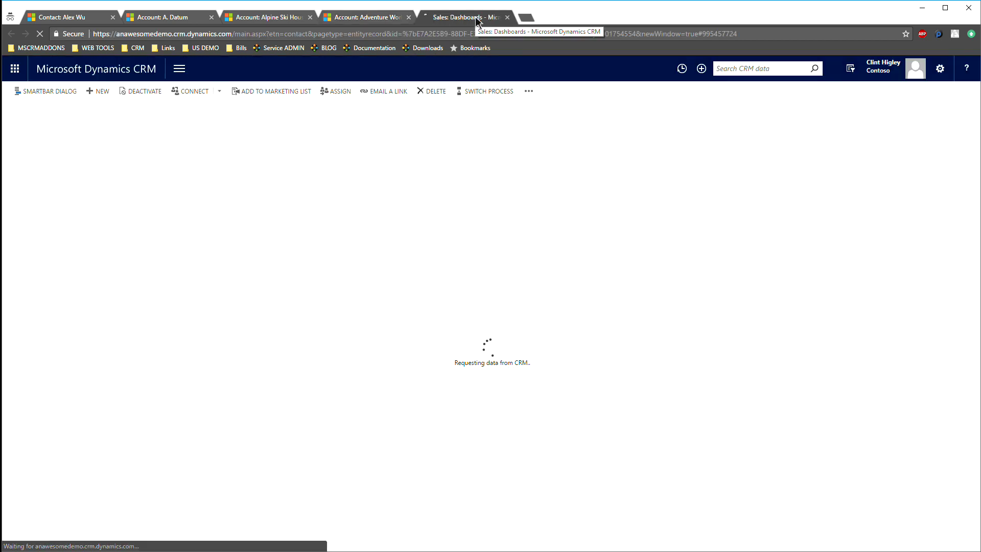
pyautogui.click(507, 17)
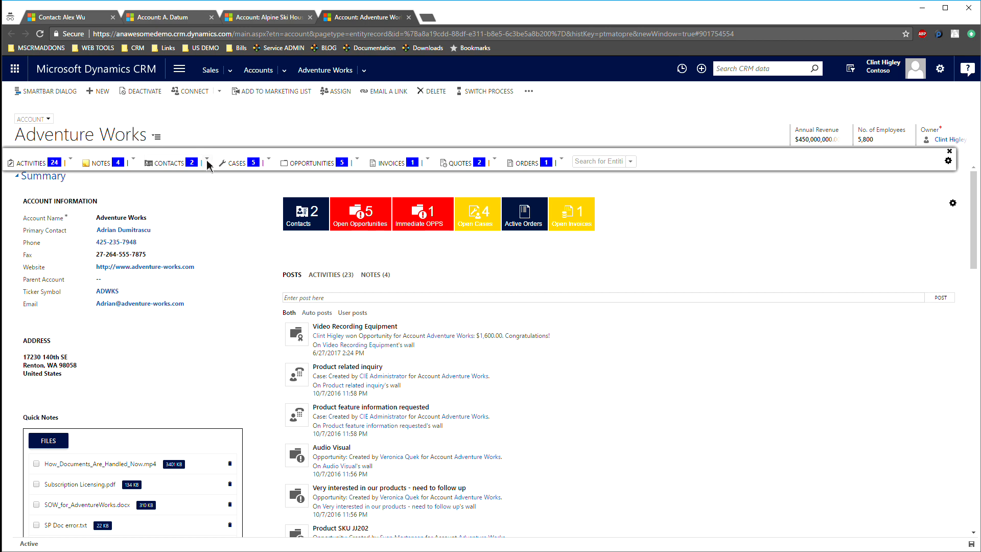
# Preview the quick record lists under Contacts, Activities, Cases, Opportunities and Invoices in the SmartBar, and collapse them
pyautogui.click(207, 161)
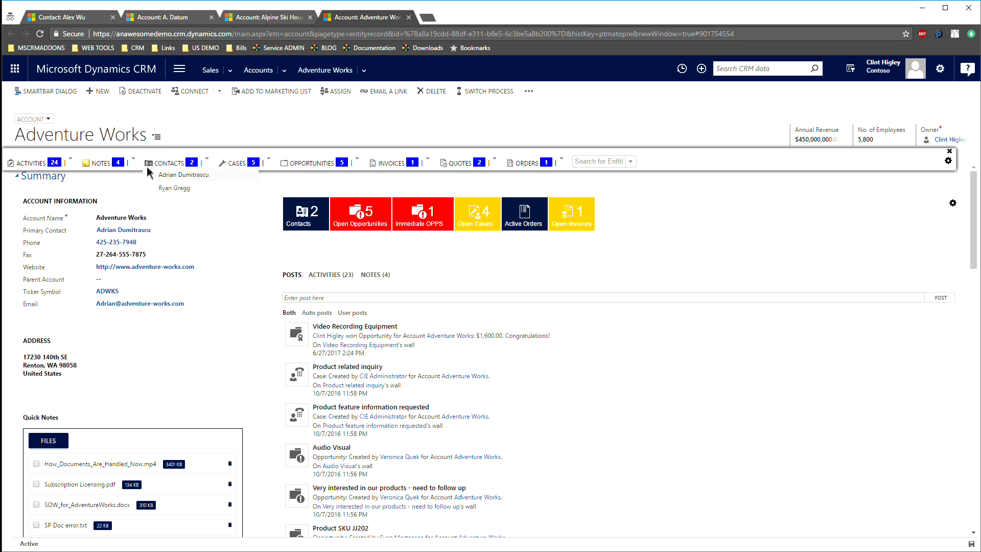
pyautogui.click(71, 159)
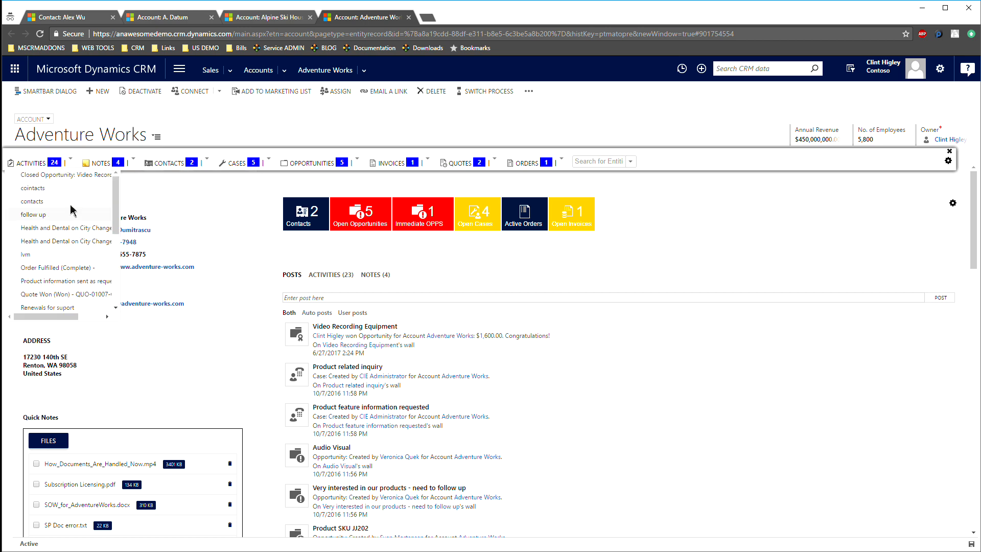
pyautogui.click(236, 130)
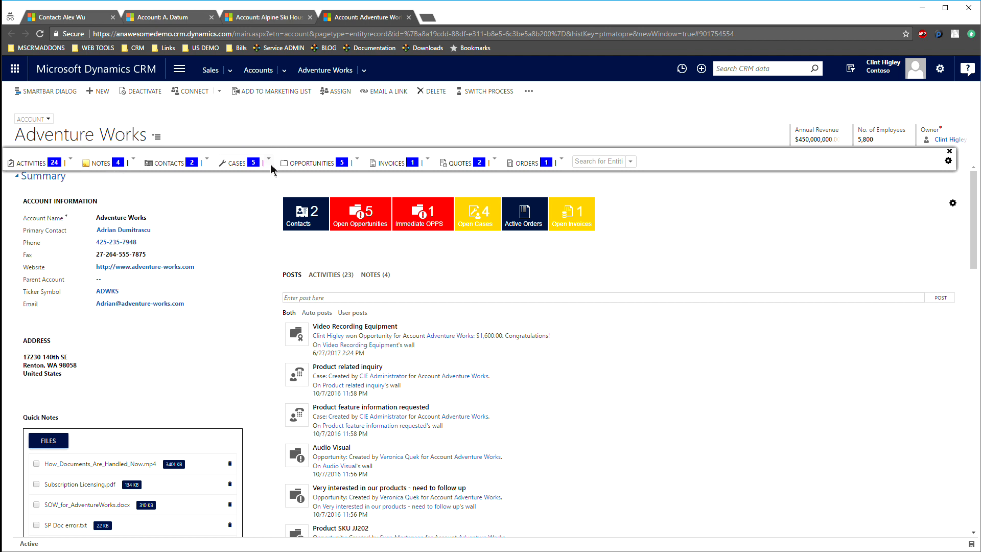
pyautogui.click(270, 165)
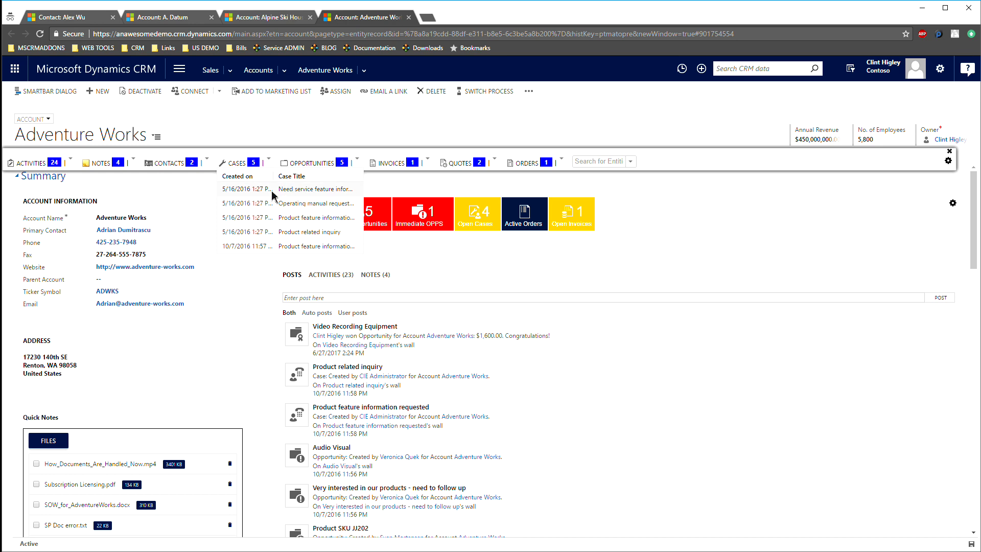
pyautogui.click(358, 162)
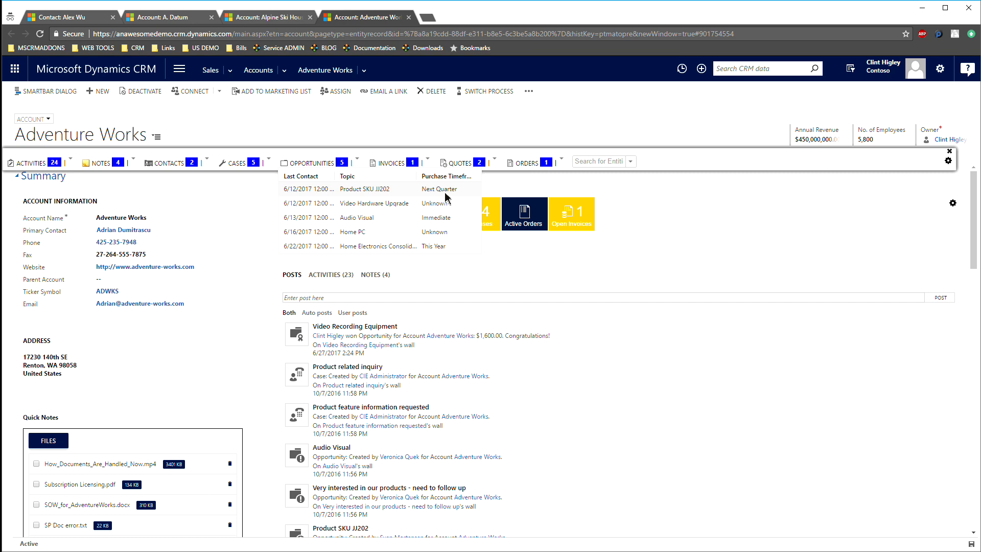
pyautogui.click(430, 160)
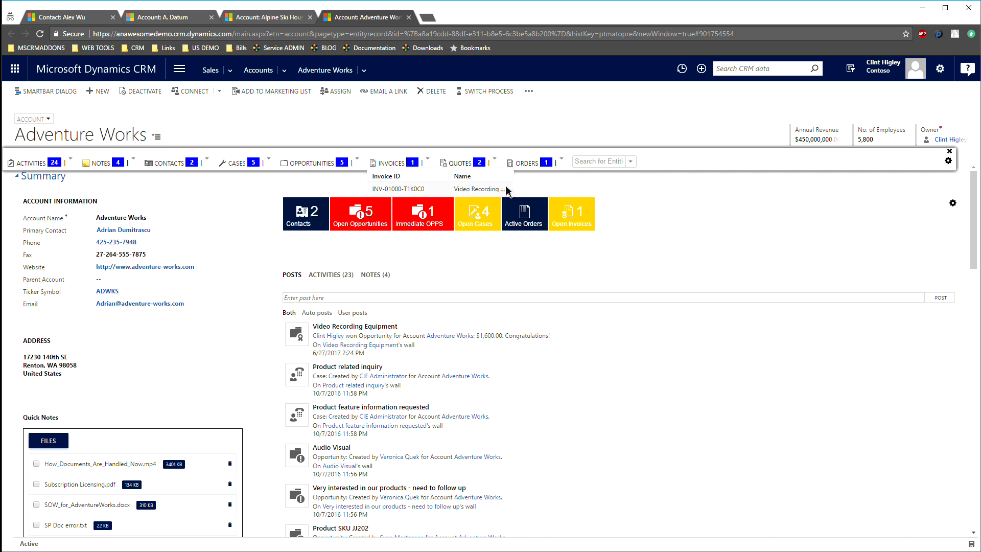
pyautogui.click(664, 194)
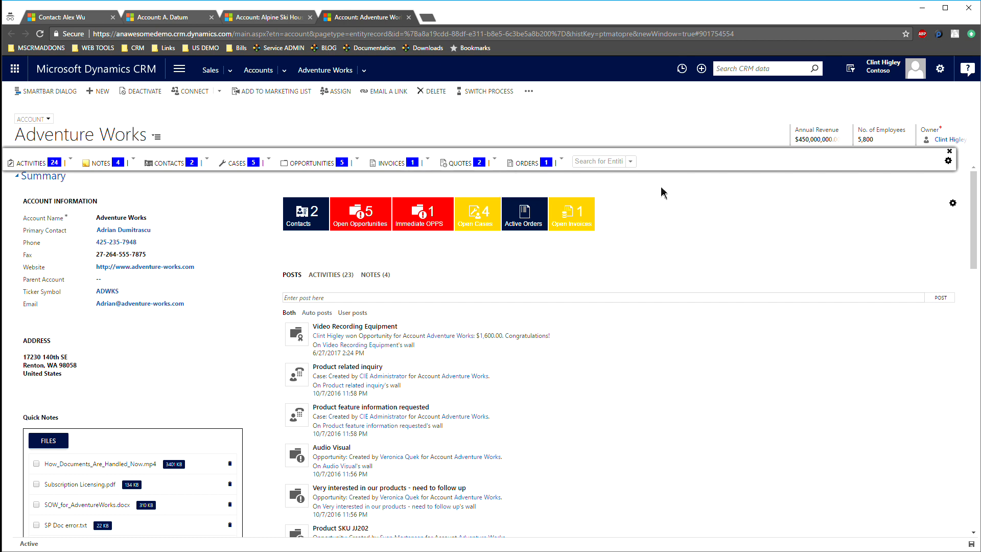
# Open the Invoices button's configuration in the SmartBar settings and look through its Specific View choices without picking one
pyautogui.click(948, 162)
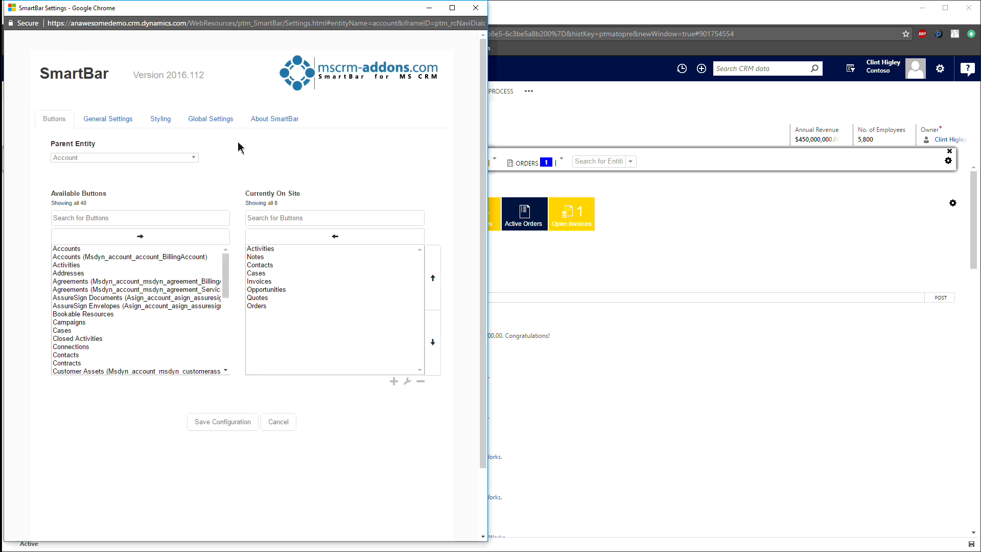
pyautogui.click(261, 283)
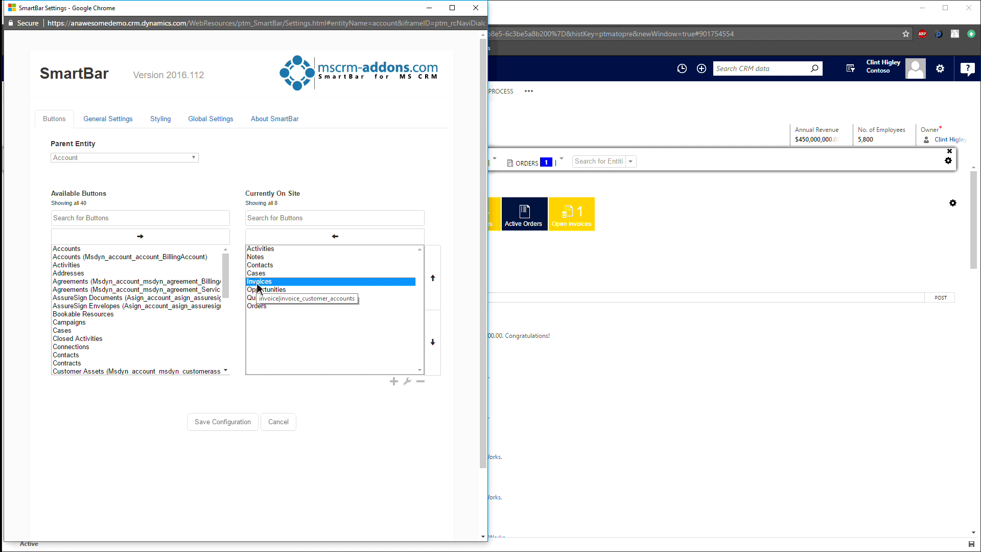
pyautogui.click(407, 382)
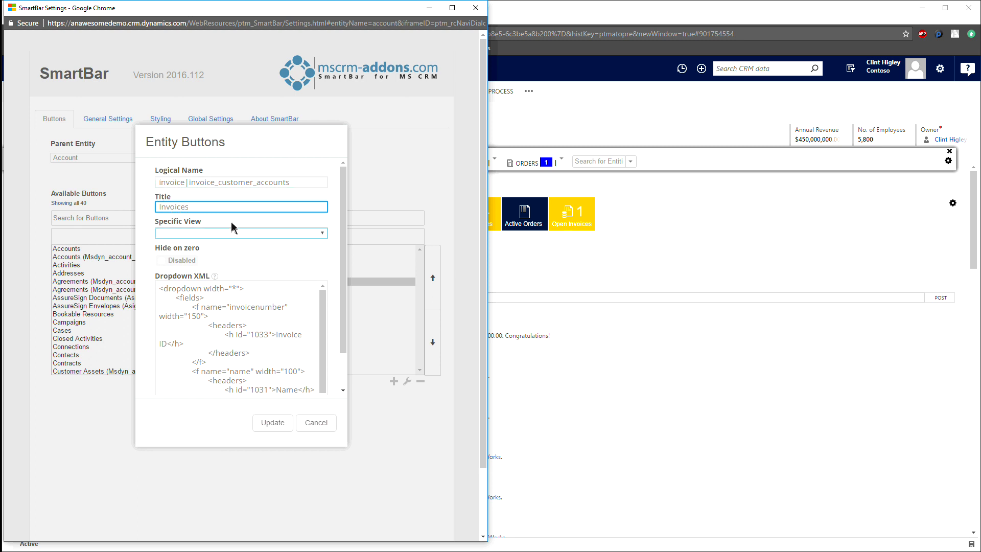
pyautogui.click(323, 234)
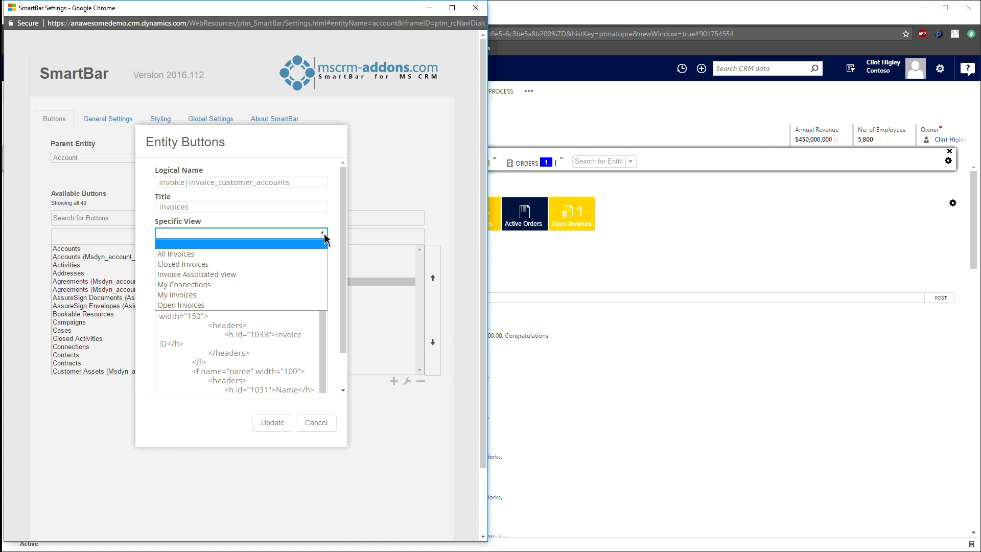
pyautogui.click(289, 231)
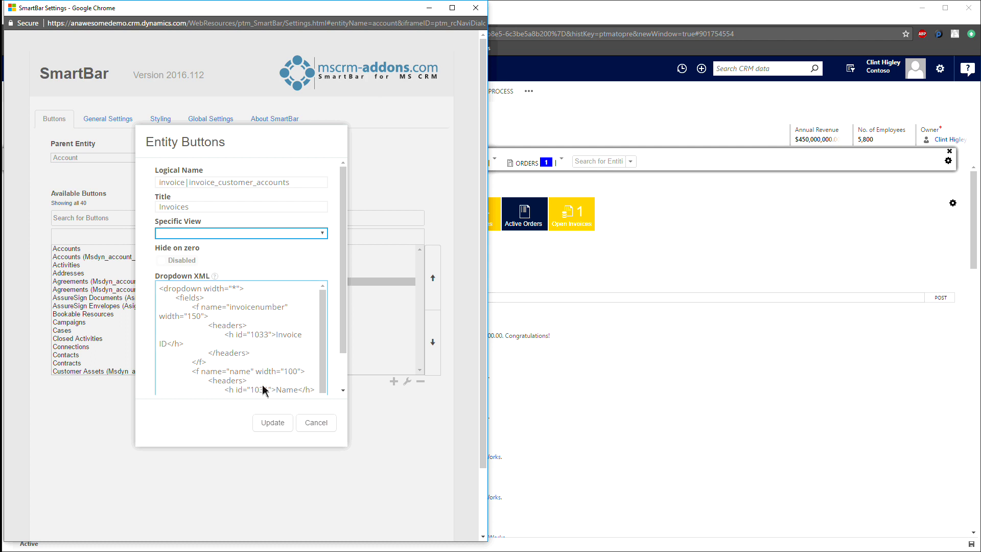
# Open the help article on the Dropdown XML and examine its XML definition, sorting examples and instructions for adding XML to a button
pyautogui.click(215, 277)
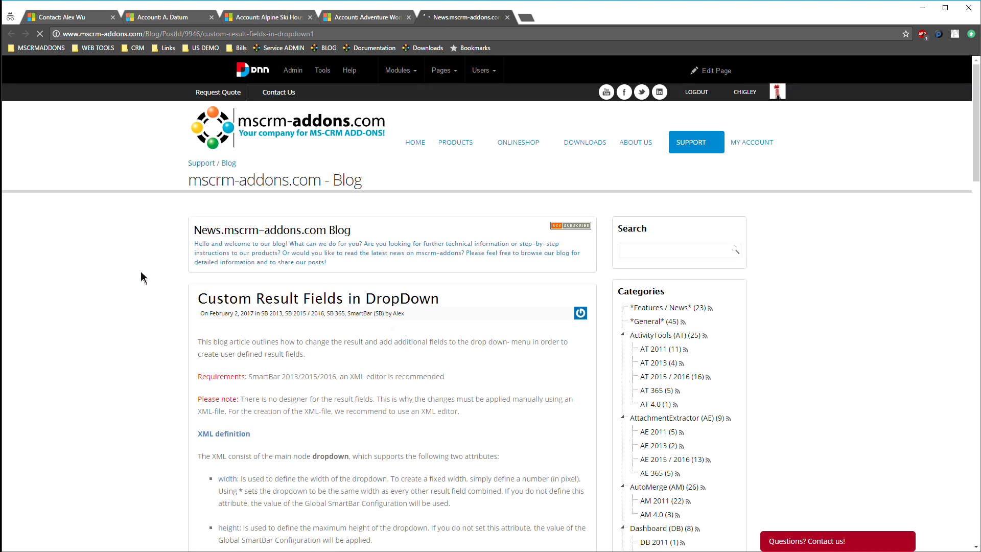
pyautogui.scroll(-6, 140, 271)
pyautogui.scroll(-5, 138, 270)
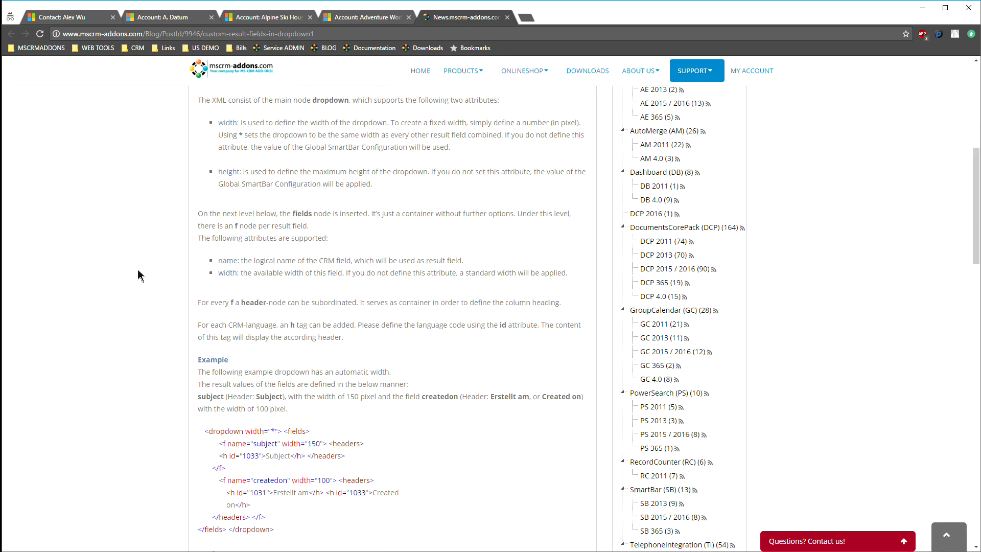
pyautogui.scroll(-1, 137, 275)
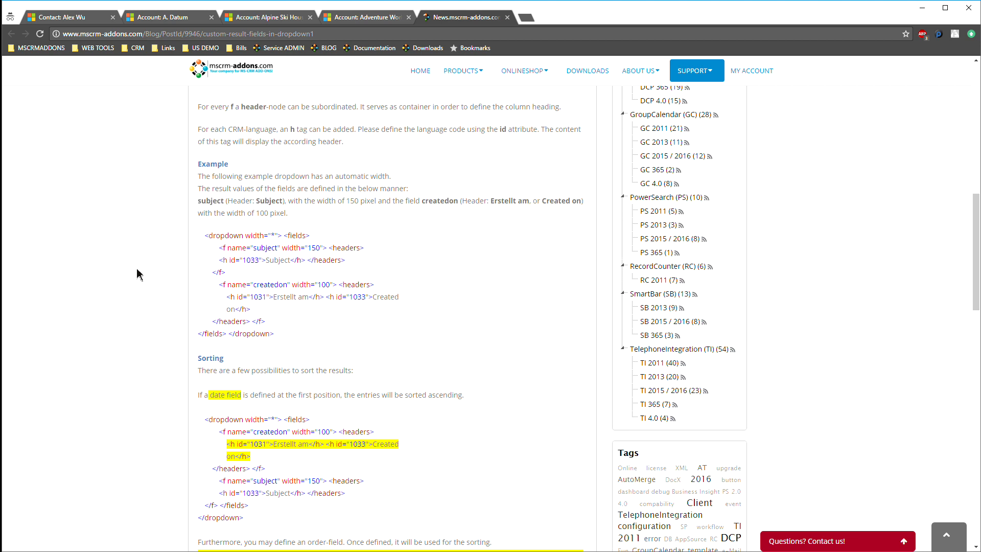
pyautogui.scroll(-2, 137, 275)
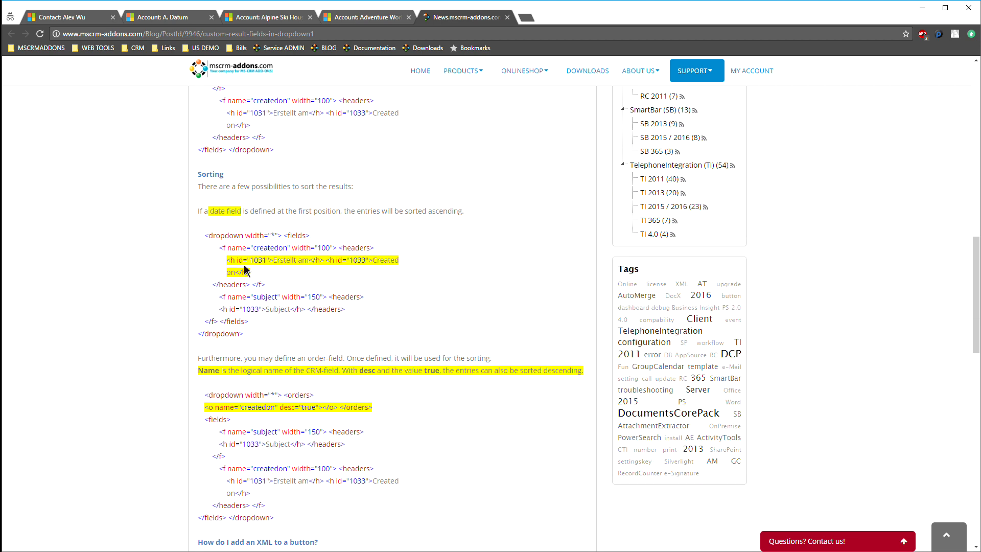
pyautogui.scroll(2, 244, 270)
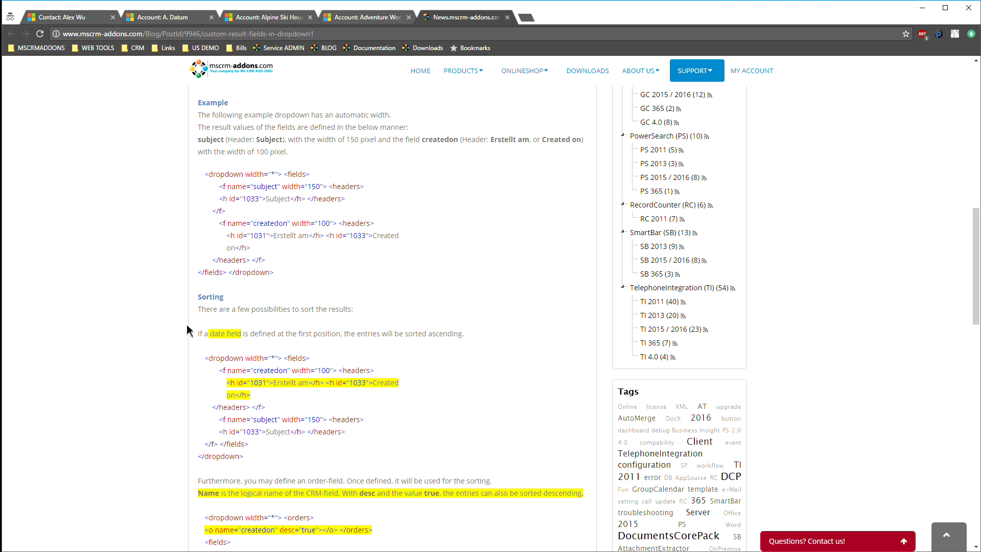
pyautogui.scroll(-6, 187, 331)
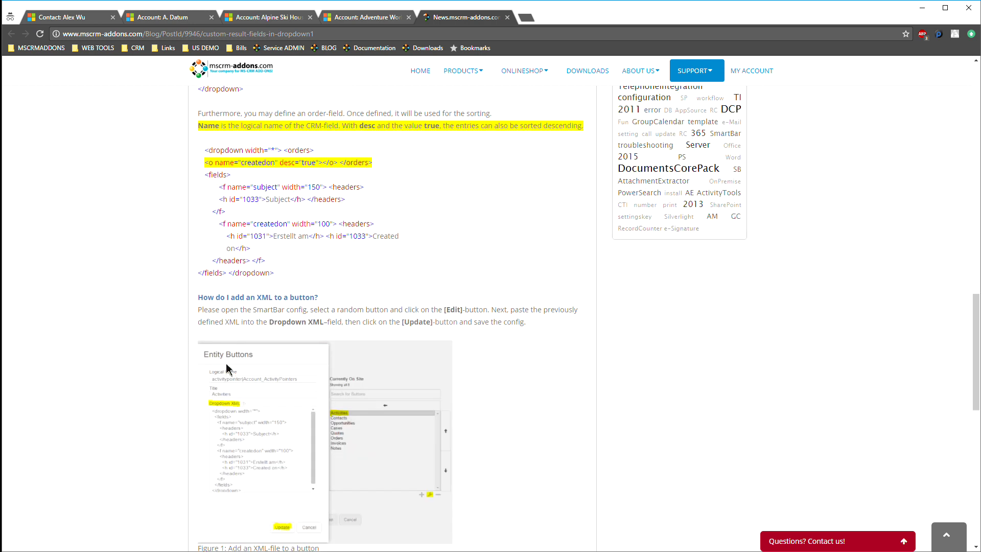
pyautogui.scroll(7, 226, 368)
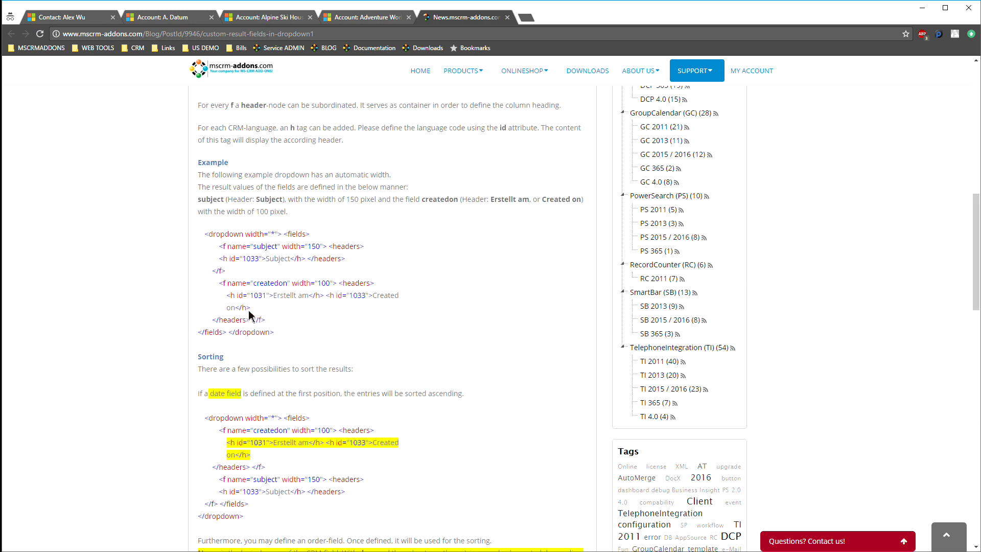
pyautogui.scroll(2, 249, 314)
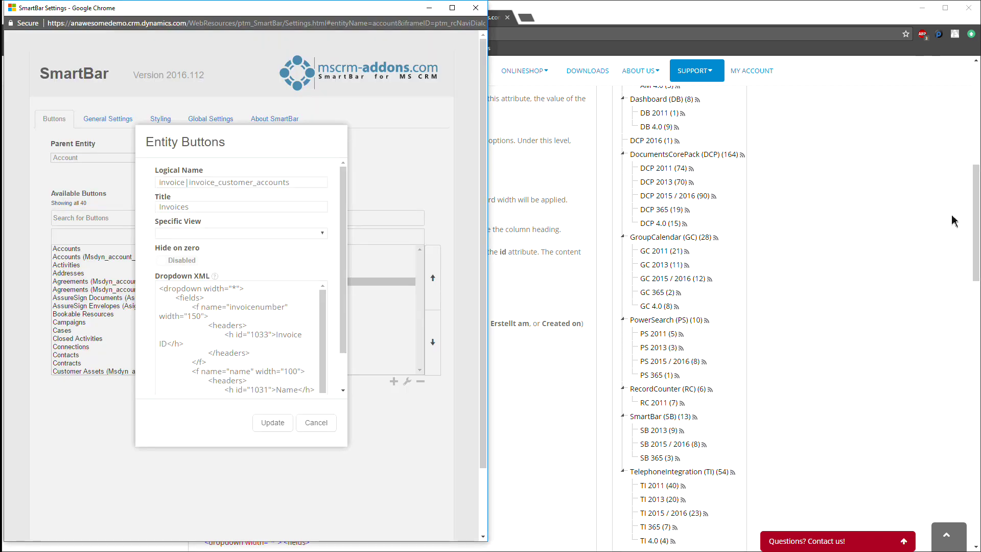
# Copy the Invoices button's entire Dropdown XML and paste it into the blank document in Notepad++
pyautogui.click(172, 292)
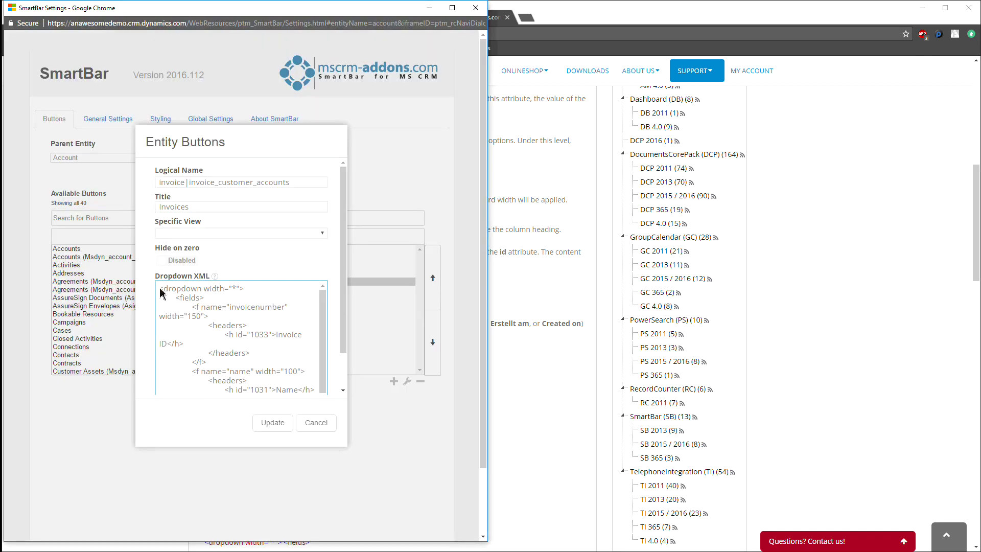
pyautogui.moveTo(160, 292); pyautogui.dragTo(304, 407)
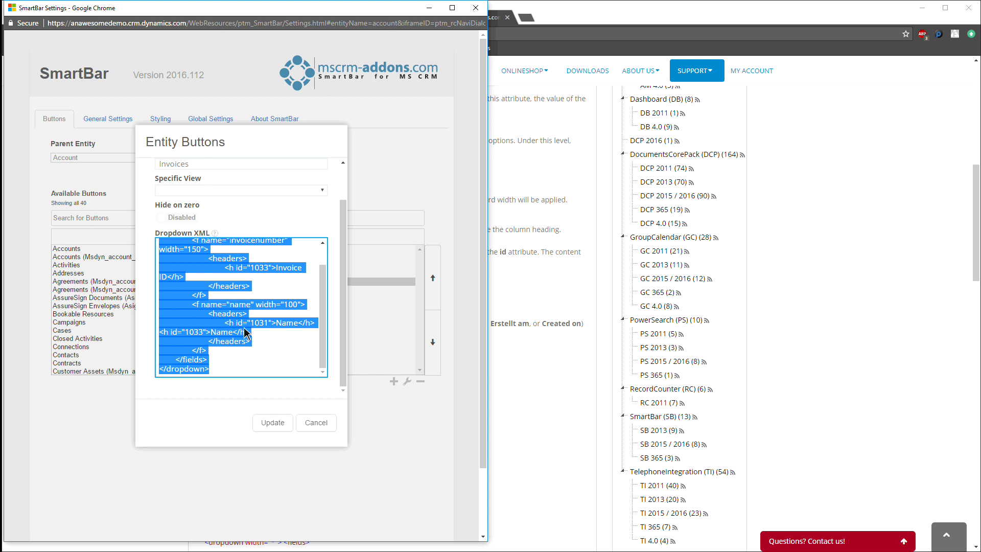
pyautogui.rightClick(245, 333)
pyautogui.click(276, 349)
pyautogui.hotkey('alt', 'Tab')
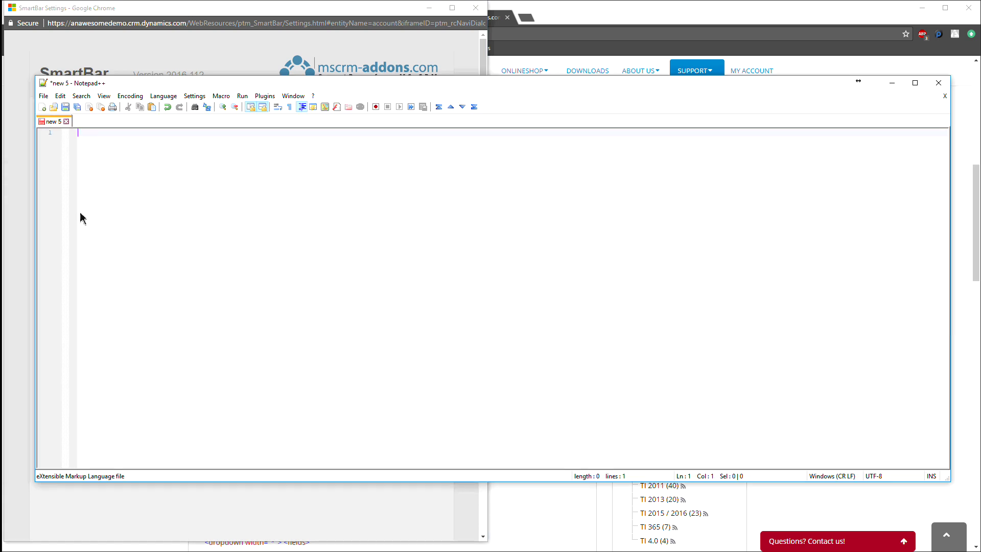
pyautogui.rightClick(152, 148)
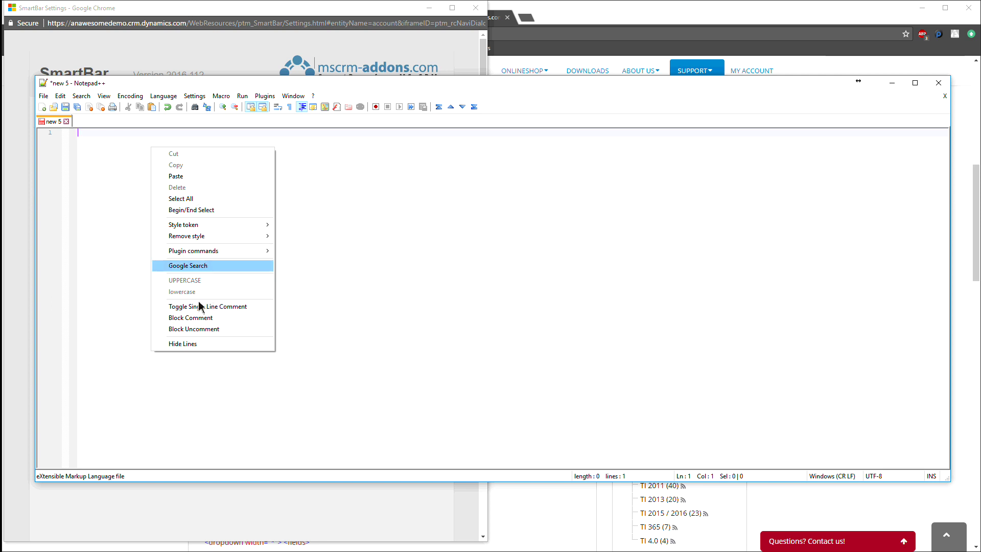
pyautogui.click(174, 176)
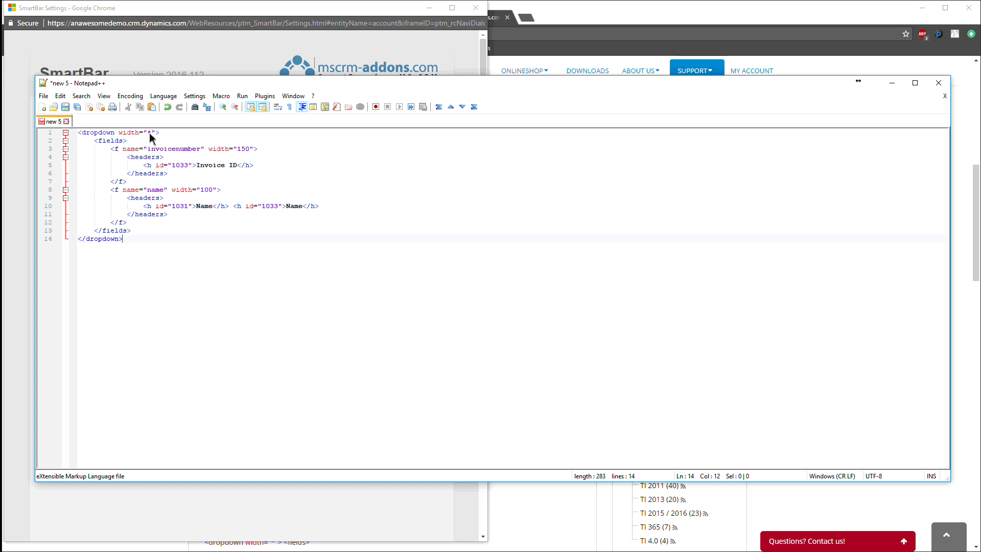
# Examine the dropdown width, the invoicenumber and name field nodes, and their language-specific header texts in the pasted XML
pyautogui.moveTo(147, 134); pyautogui.dragTo(152, 134)
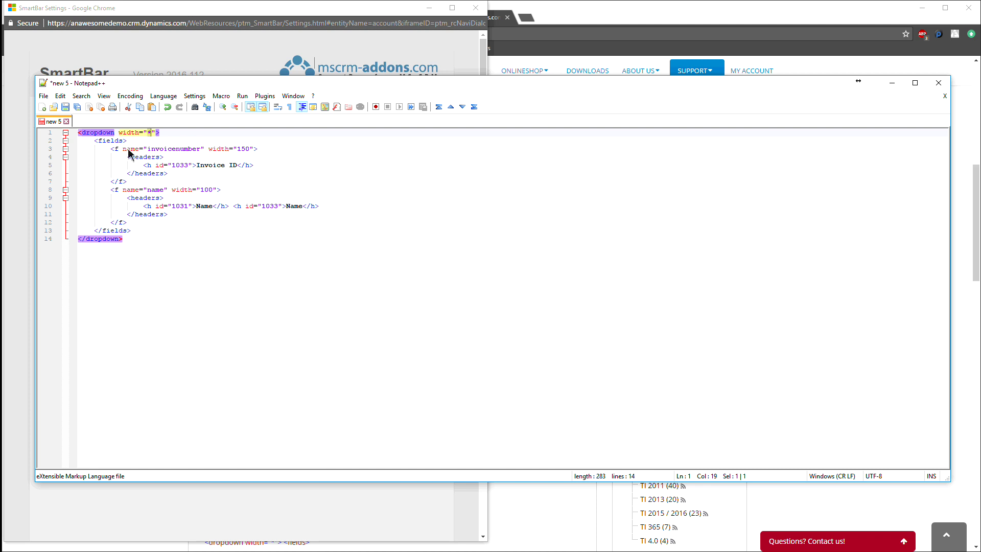
pyautogui.moveTo(111, 149); pyautogui.dragTo(258, 151)
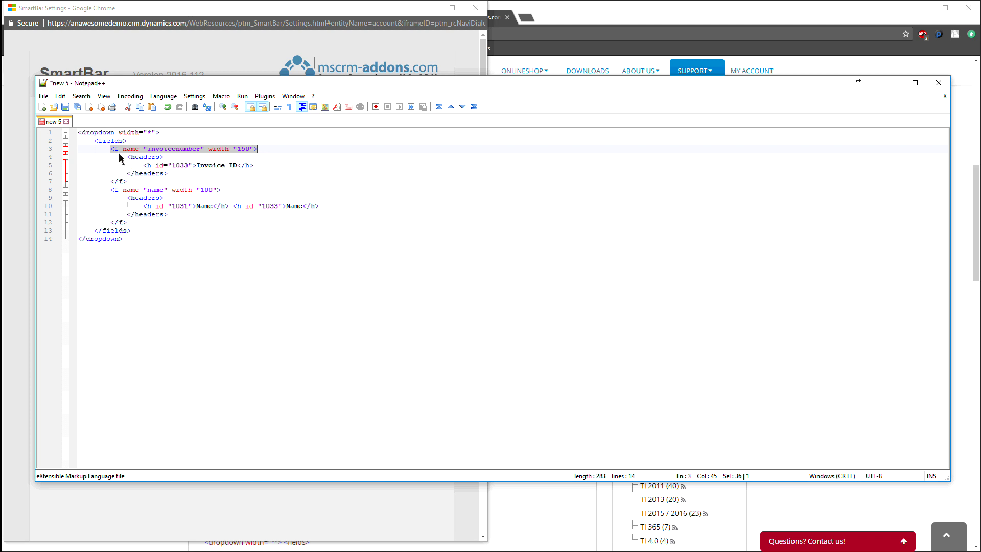
pyautogui.doubleClick(170, 150)
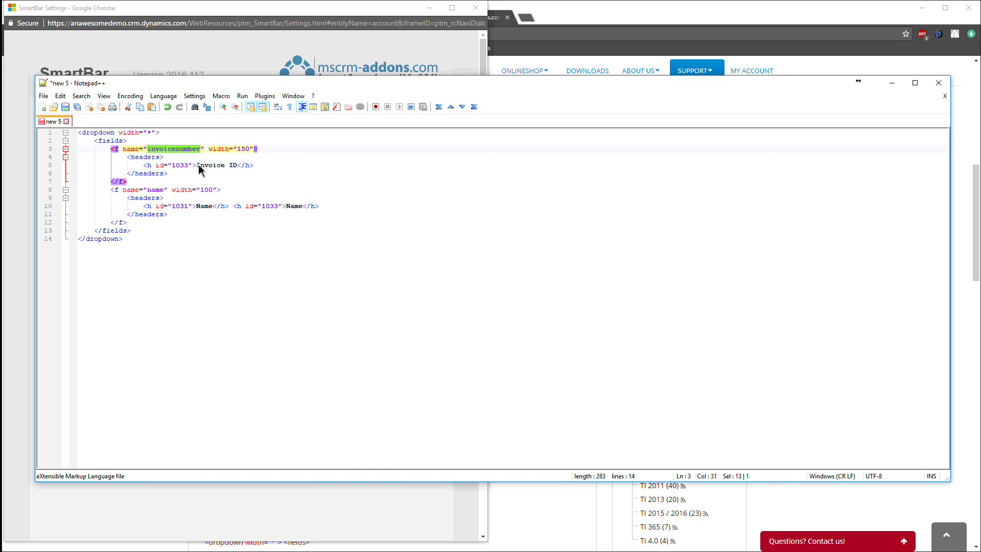
pyautogui.moveTo(197, 165); pyautogui.dragTo(237, 167)
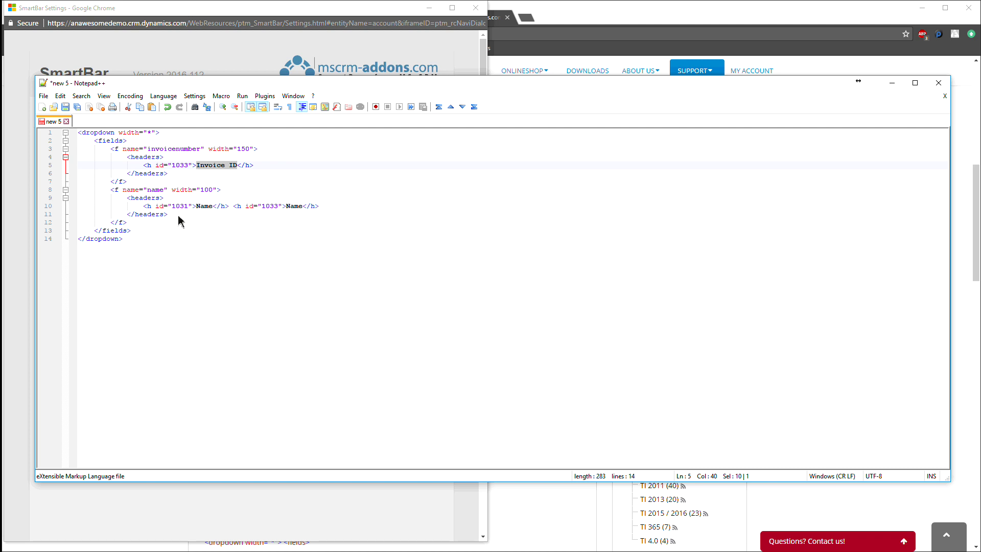
pyautogui.doubleClick(154, 190)
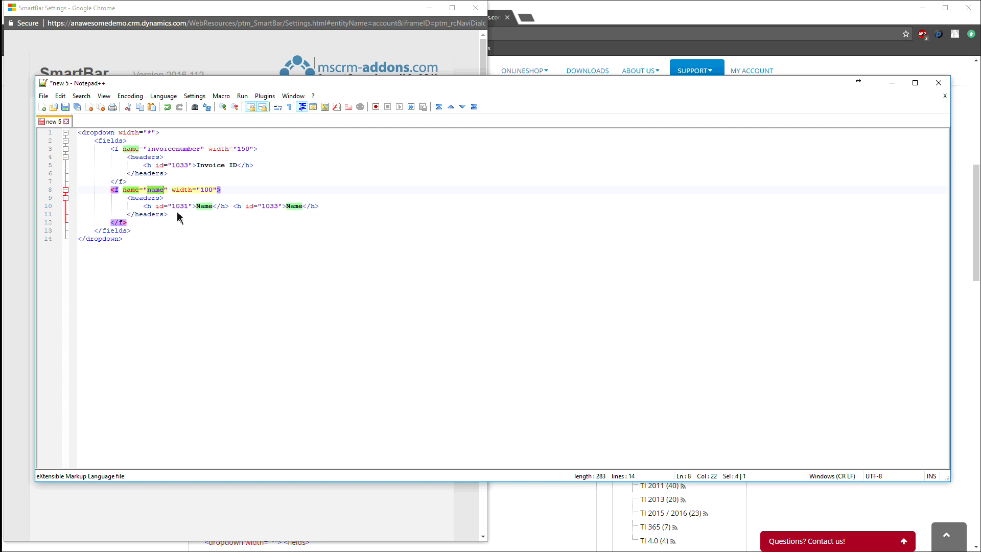
pyautogui.click(199, 208)
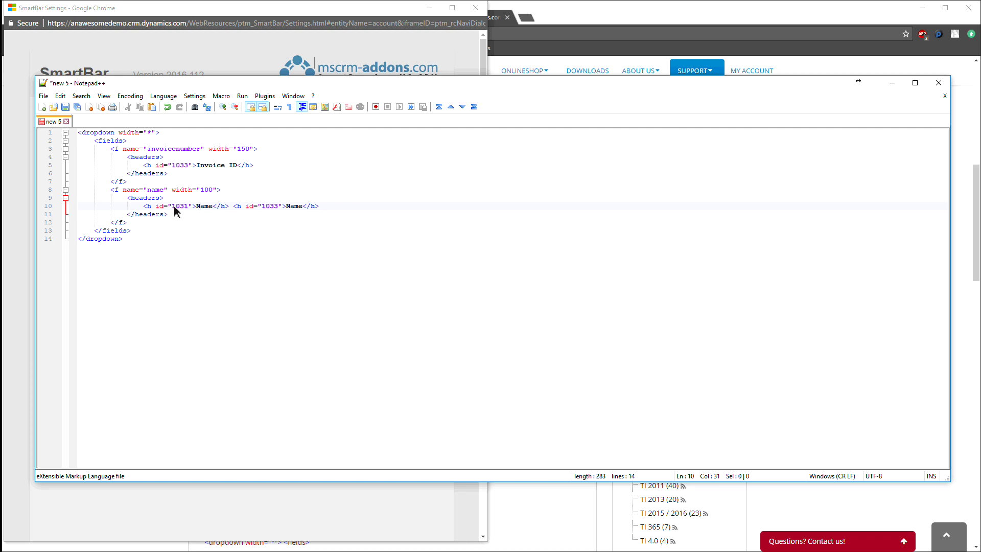
pyautogui.moveTo(144, 206); pyautogui.dragTo(230, 212)
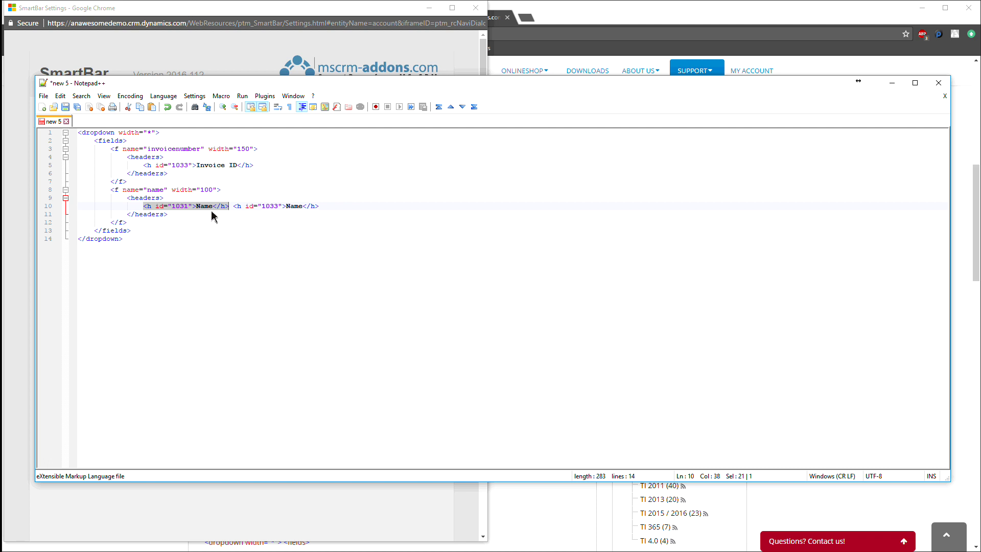
pyautogui.click(297, 207)
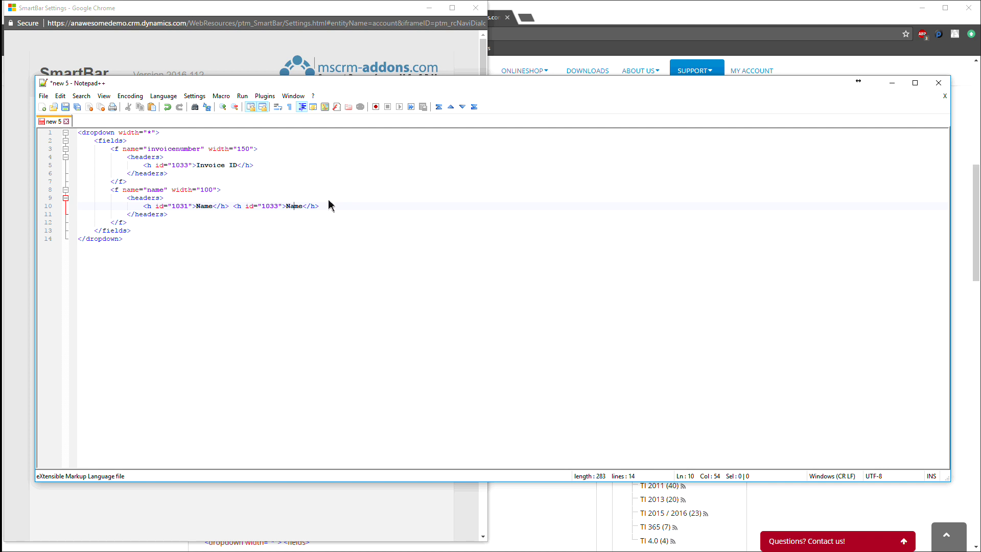
# Add an empty line after the name field's closing tag, inside the fields node
pyautogui.click(132, 223)
pyautogui.press('Return')
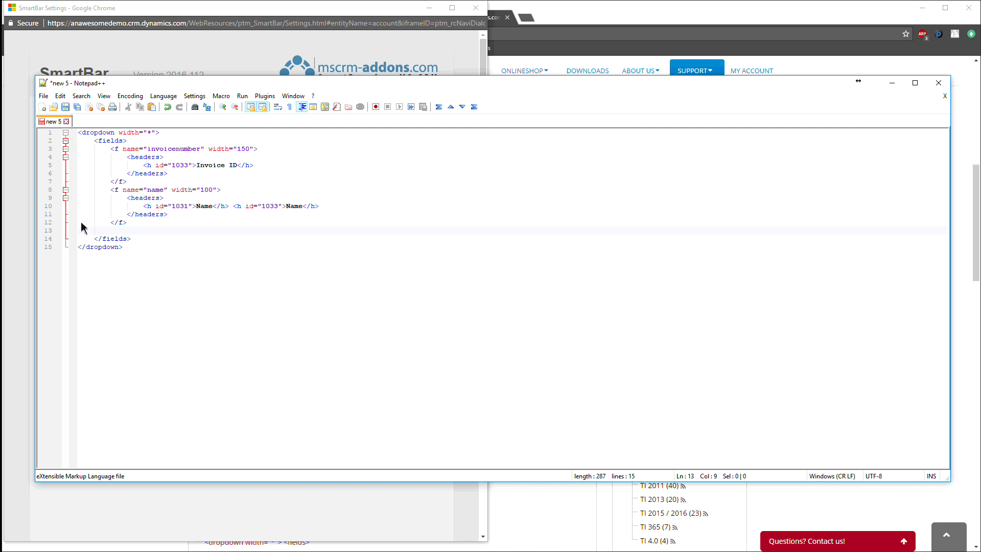
pyautogui.hotkey('ctrl', '`')
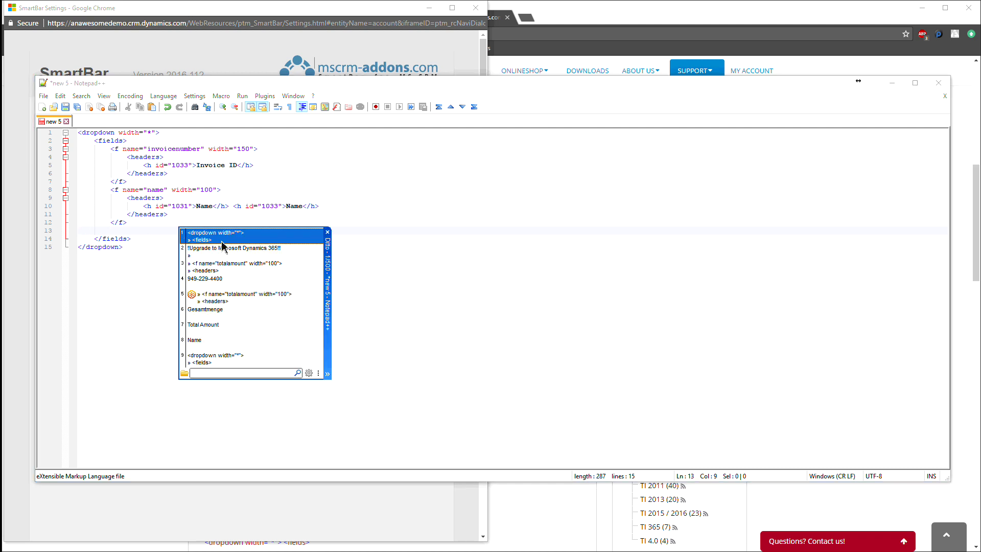
pyautogui.doubleClick(218, 239)
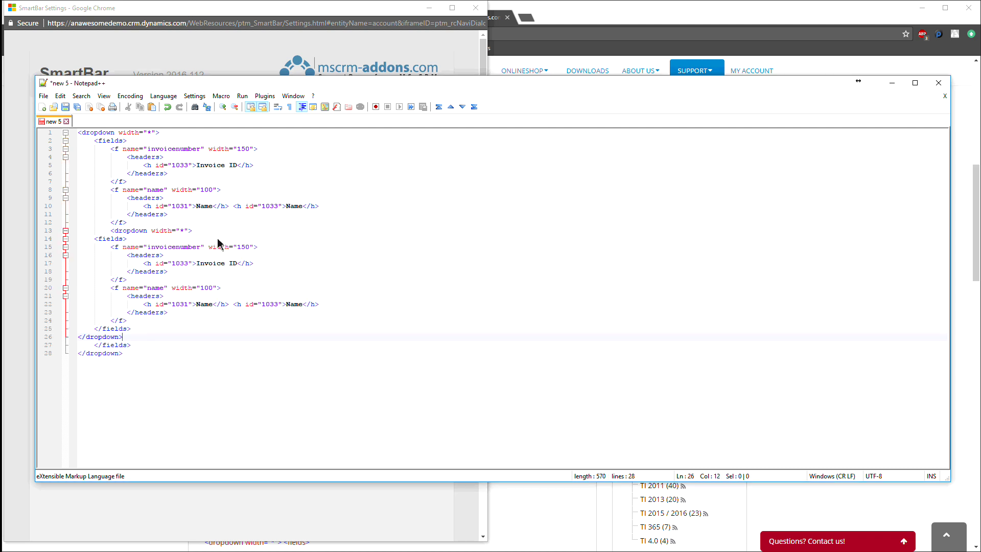
pyautogui.hotkey('ctrl', 'z')
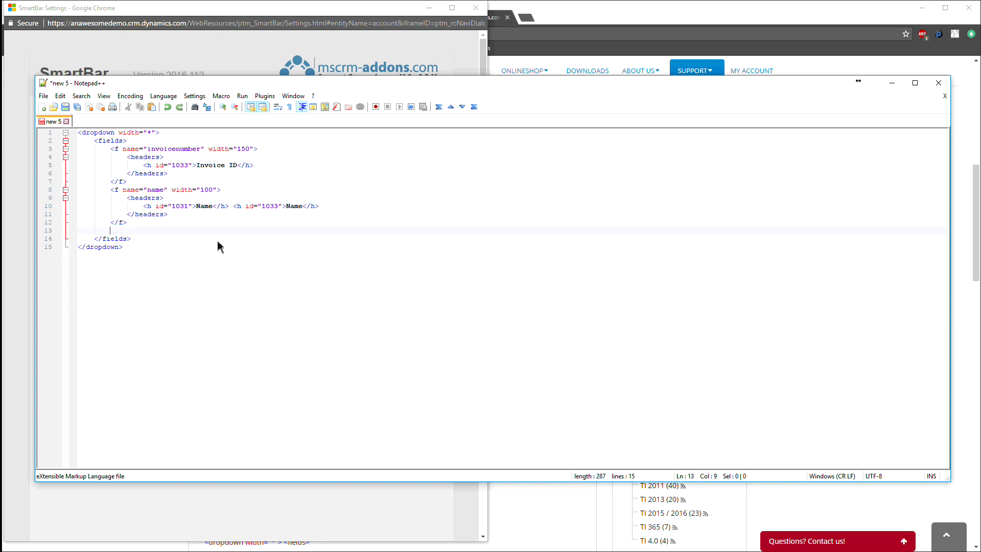
# Insert the saved totalamount field block, width 100 with headers Gesamtmenge and Total Amount, after the name field and align its opening tag
pyautogui.hotkey('ctrl', '`')
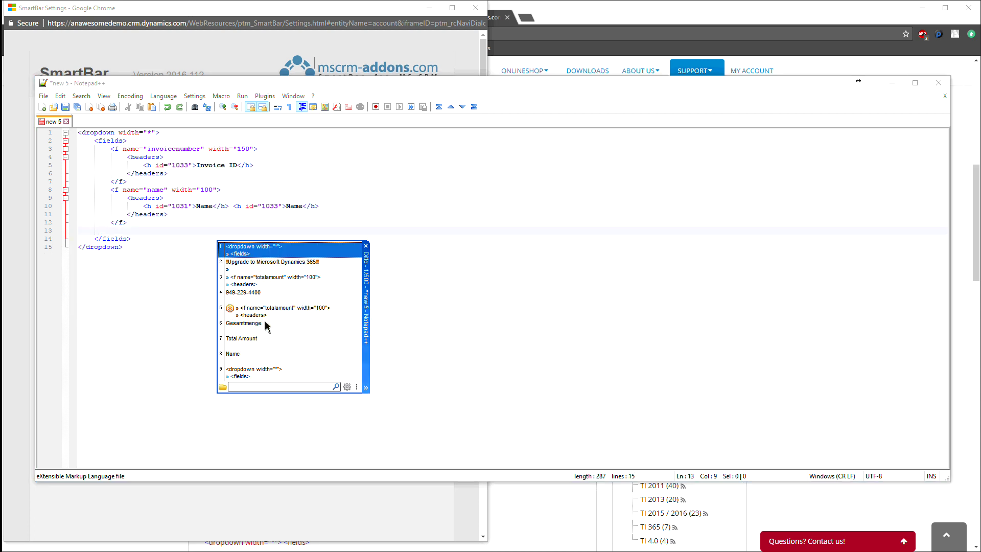
pyautogui.doubleClick(252, 285)
pyautogui.click(143, 230)
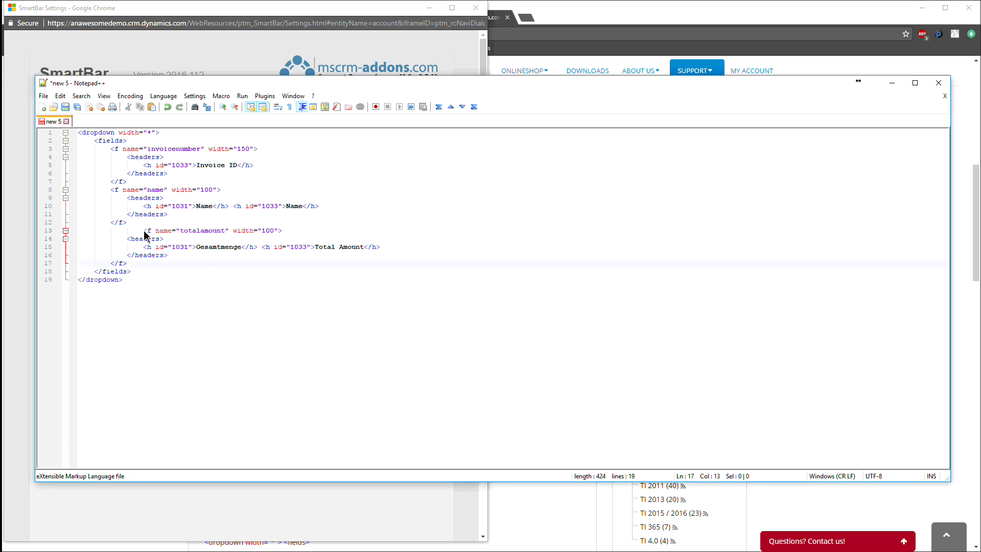
pyautogui.keyDown('shift'); pyautogui.click(113, 233); pyautogui.keyUp('shift')
pyautogui.press('BackSpace')
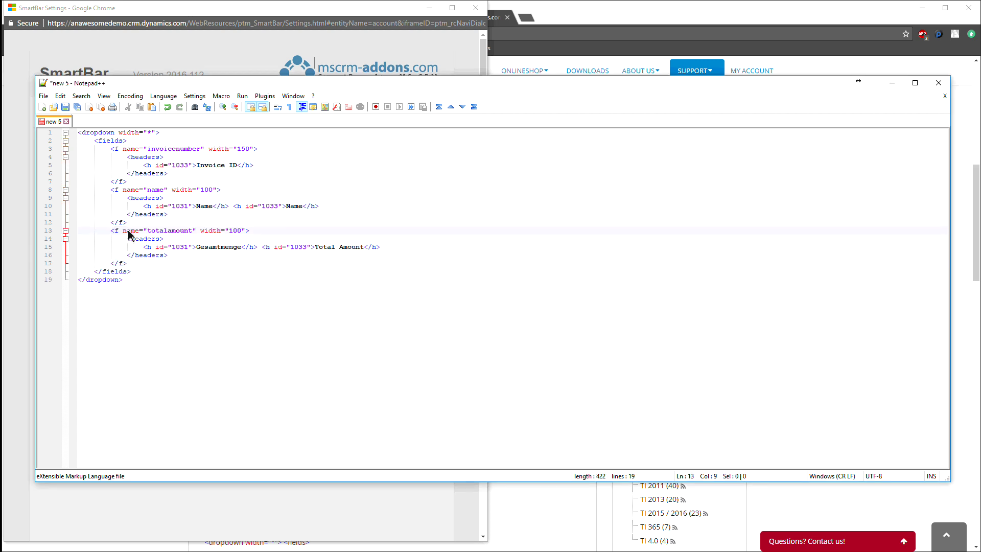
# Set the totalamount field block apart with empty lines above and below it, and highlight its field name
pyautogui.press('Return')
pyautogui.press('Up')
pyautogui.click(132, 272)
pyautogui.press('Return')
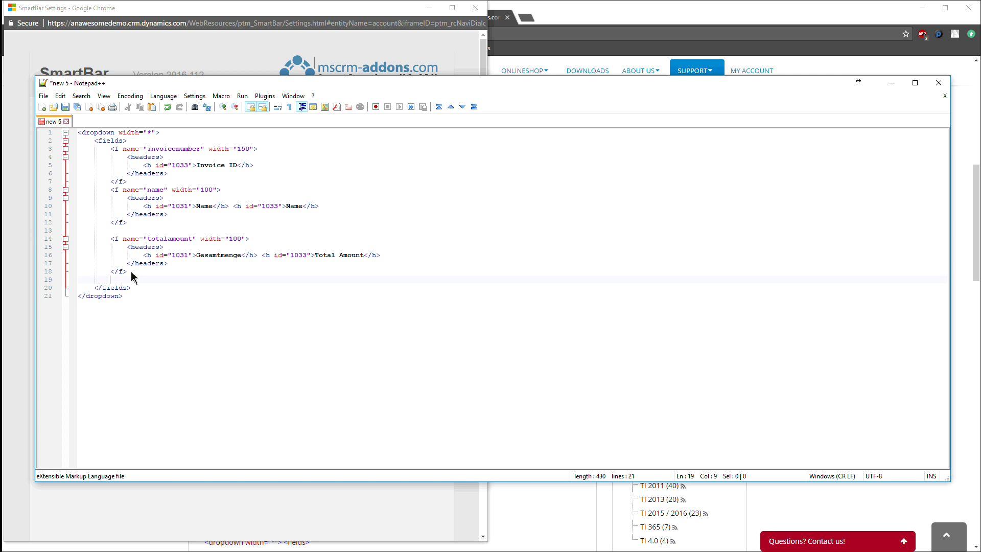
pyautogui.click(156, 240)
pyautogui.doubleClick(157, 240)
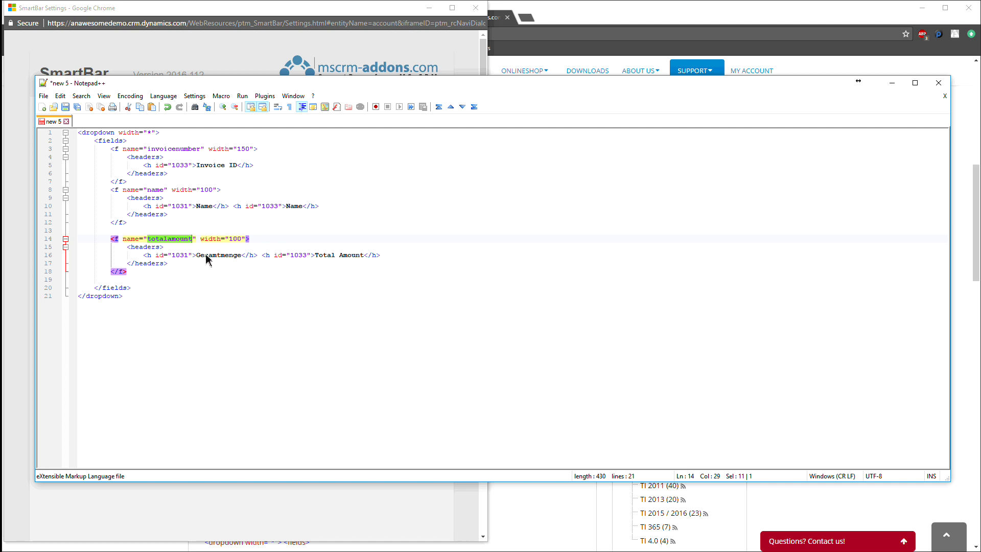
# Remove the empty lines above and below the totalamount field block
pyautogui.click(125, 232)
pyautogui.press('BackSpace')
pyautogui.press('BackSpace')
pyautogui.press('BackSpace')
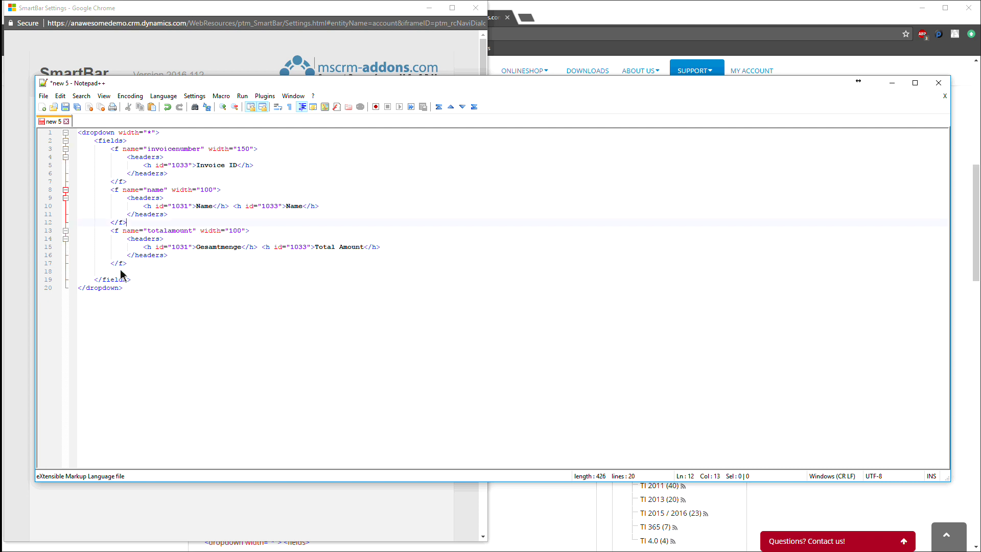
pyautogui.click(119, 276)
pyautogui.press('BackSpace')
pyautogui.press('BackSpace')
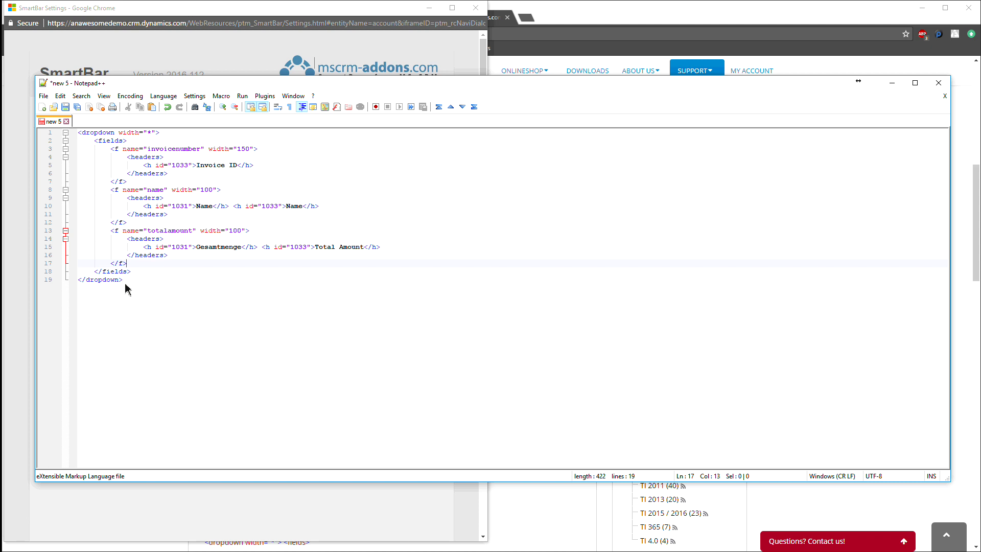
# Replace the Invoices button's Dropdown XML in the SmartBar settings with the full edited XML, then update the button and save the configuration
pyautogui.moveTo(125, 286); pyautogui.dragTo(78, 133)
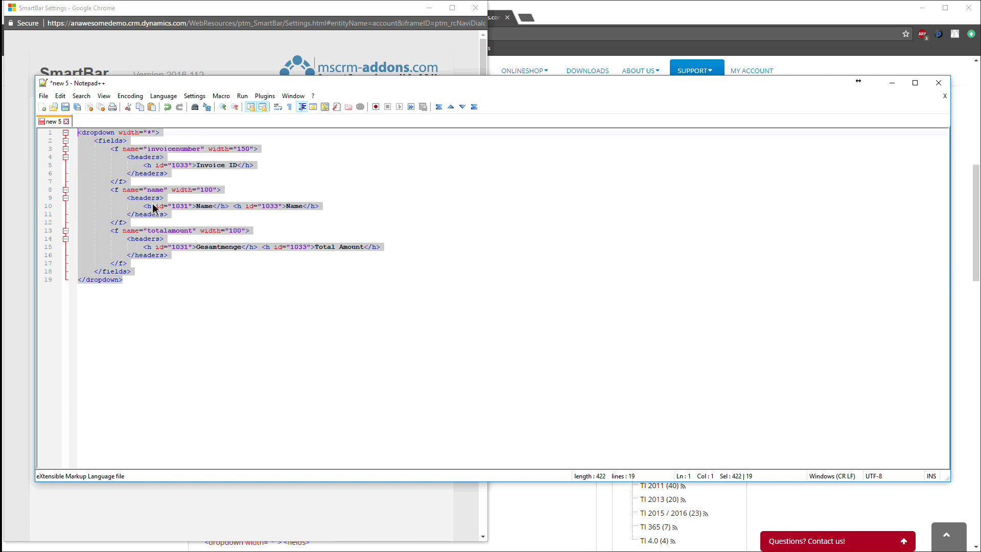
pyautogui.click(199, 10)
pyautogui.moveTo(224, 372); pyautogui.dragTo(134, 179)
pyautogui.hotkey('ctrl', 'v')
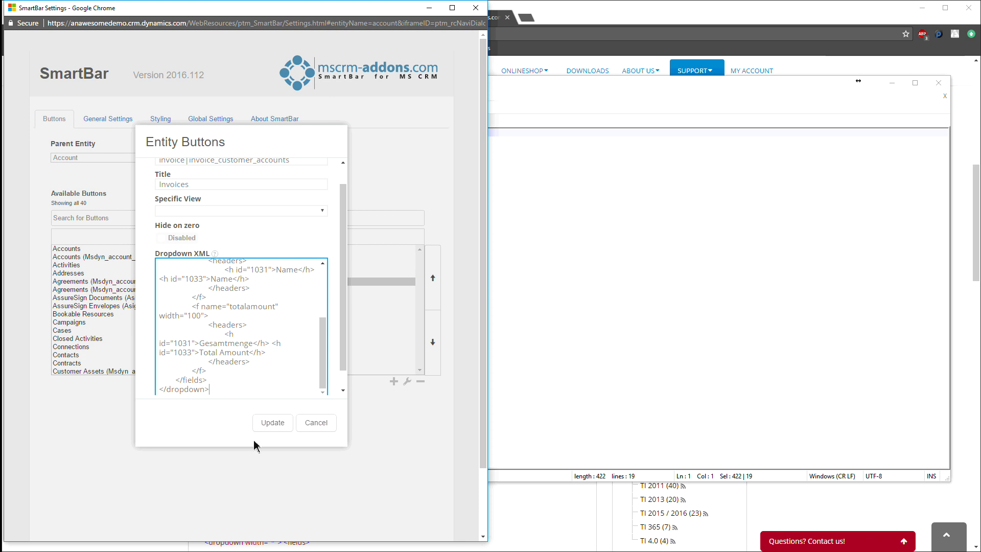
pyautogui.click(274, 425)
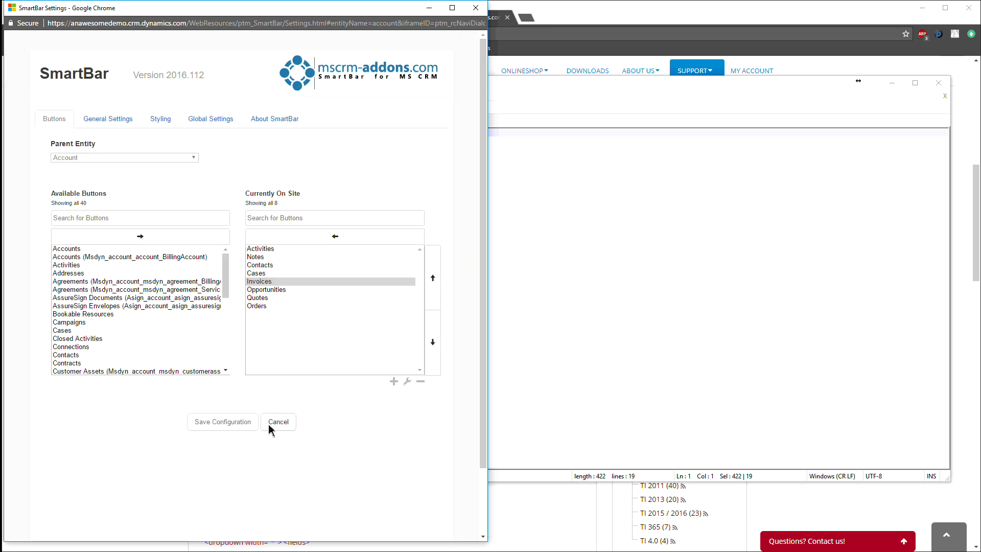
pyautogui.click(232, 423)
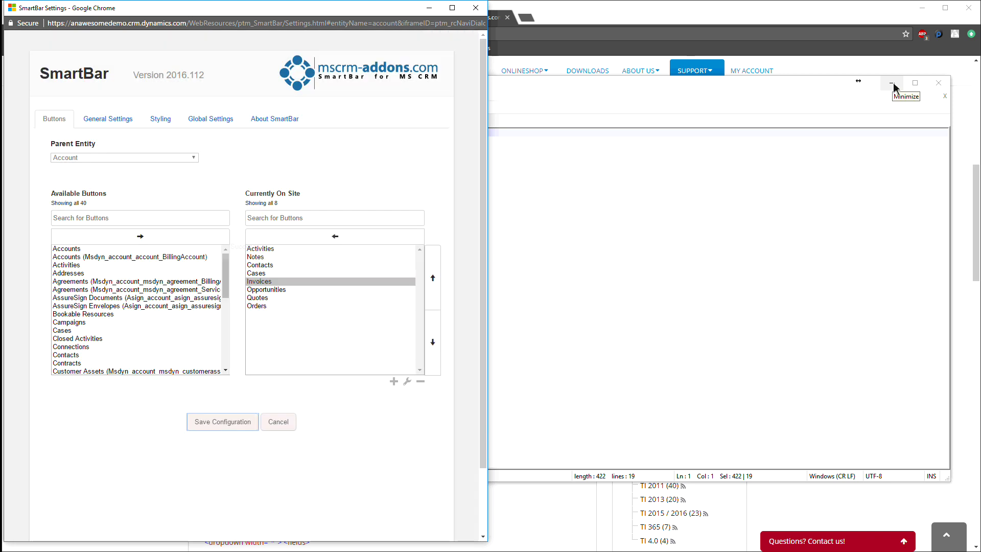
# Minimize Notepad++ and close the help article to return to the Adventure Works account in Dynamics CRM
pyautogui.click(892, 83)
pyautogui.click(533, 15)
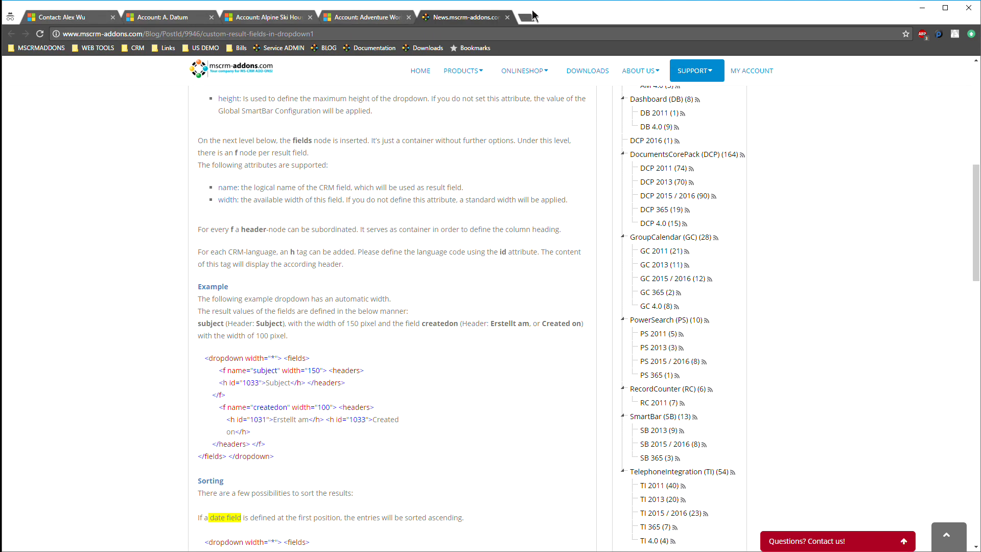
pyautogui.click(506, 17)
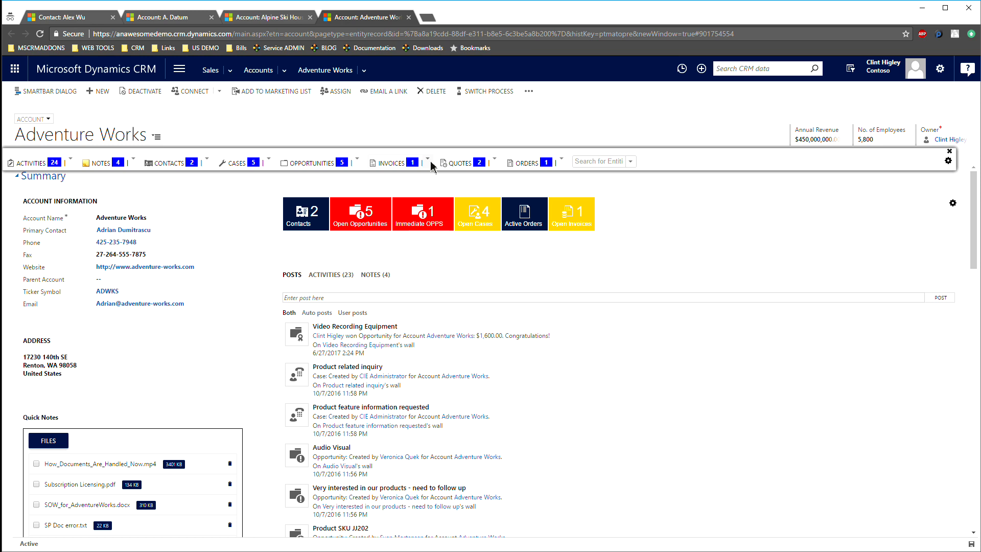
# Check the columns in the Invoices button's quick record list and open the account's associated invoices from the SmartBar
pyautogui.moveTo(430, 160)
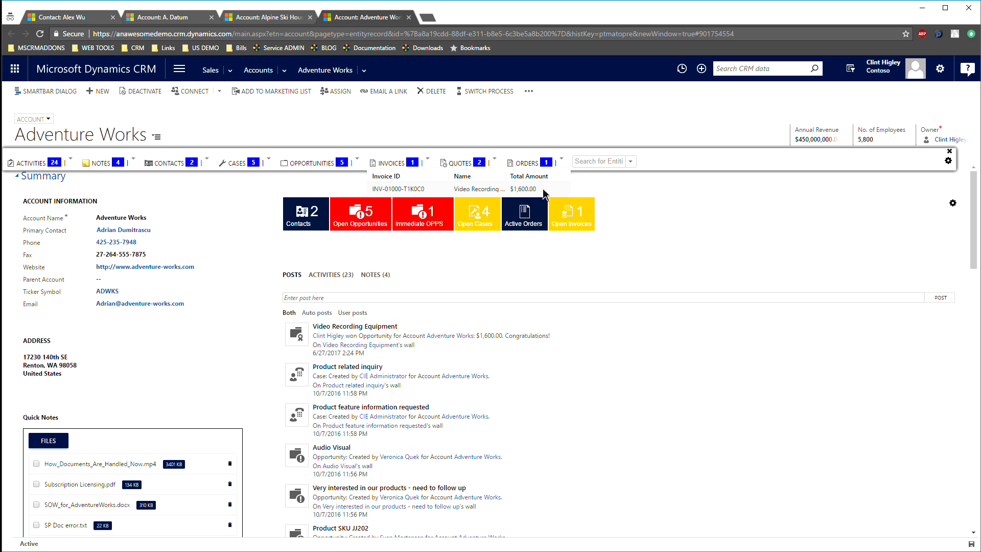
pyautogui.click(387, 163)
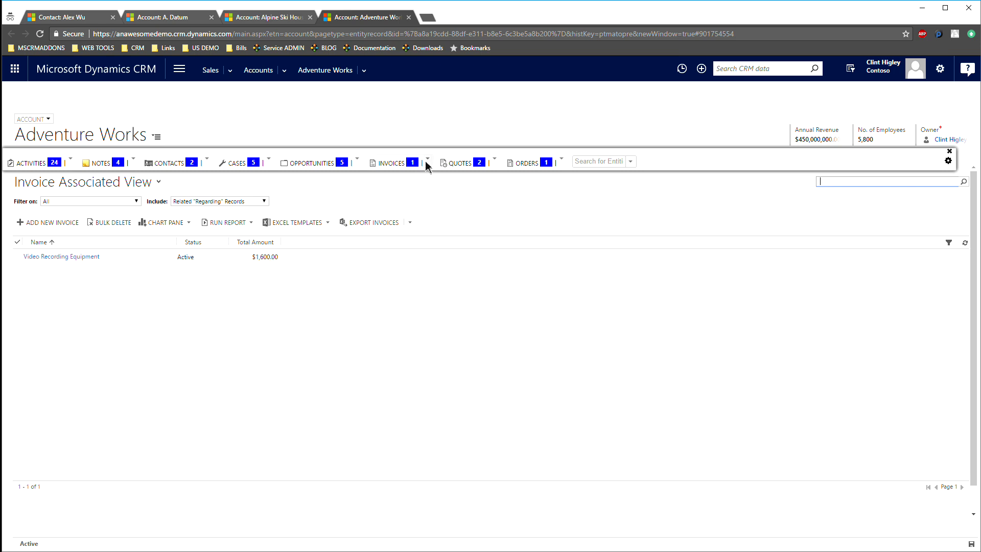
pyautogui.click(426, 162)
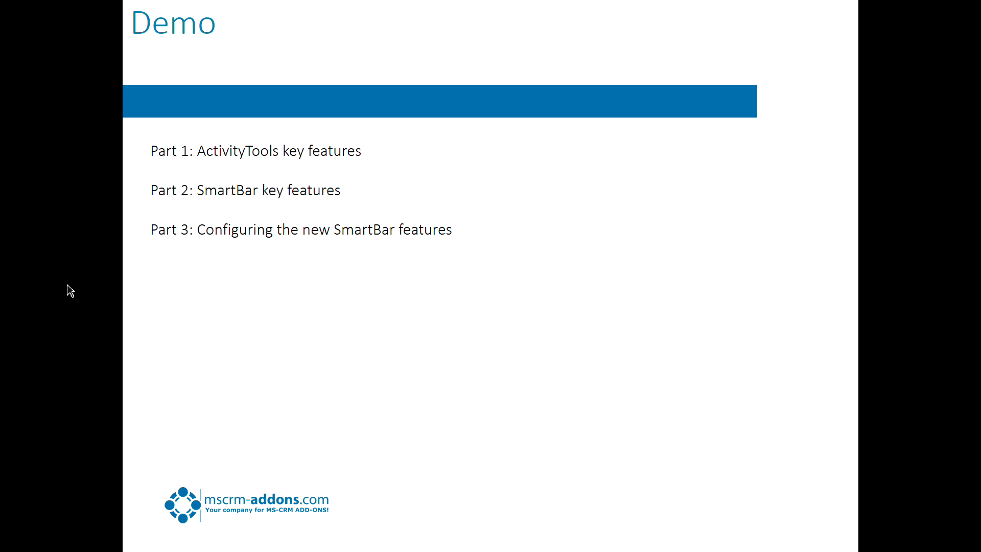
pyautogui.press('Right')
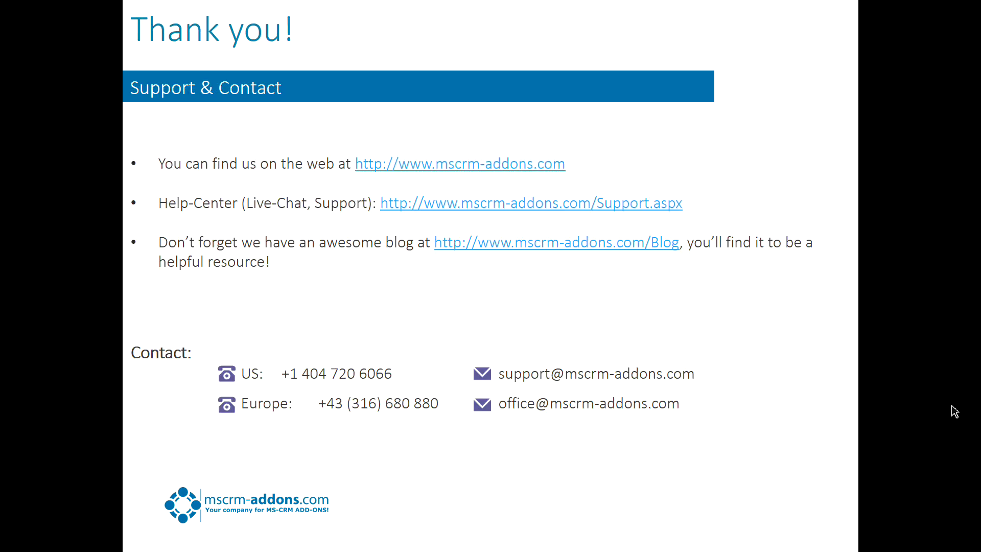